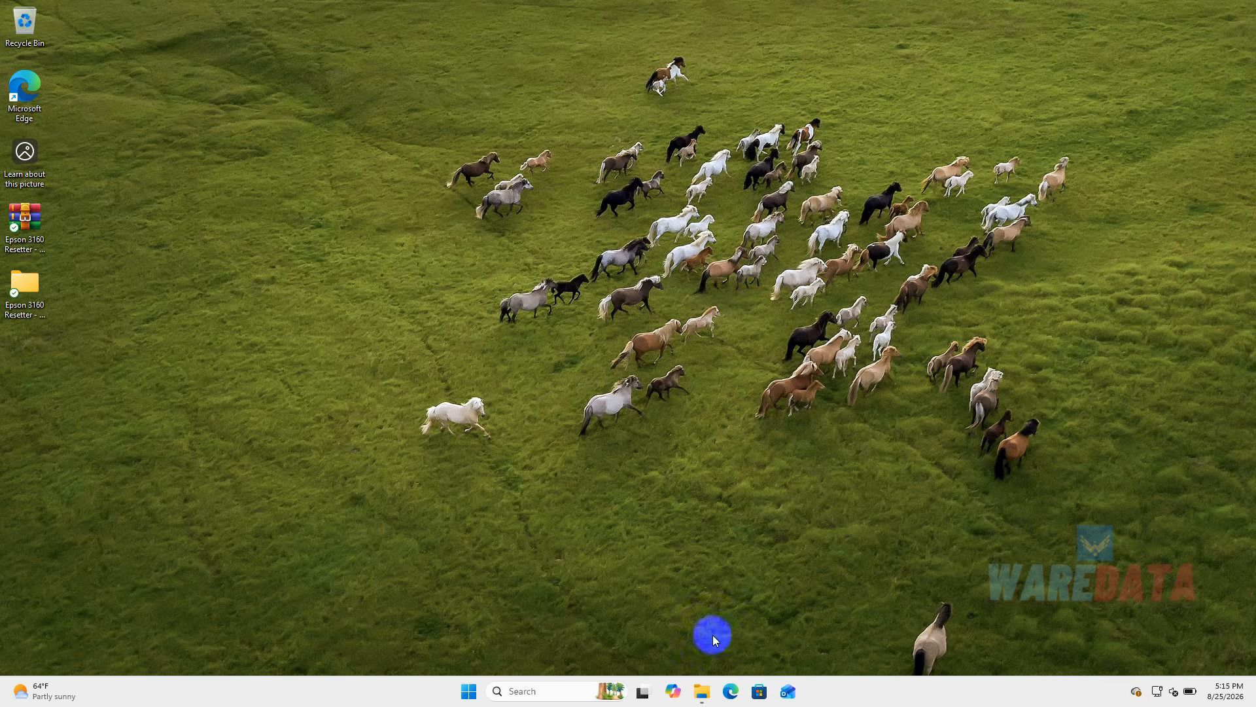
- Open File Explorer at the Documents folder and check the sync status of the share folder
click(702, 691)
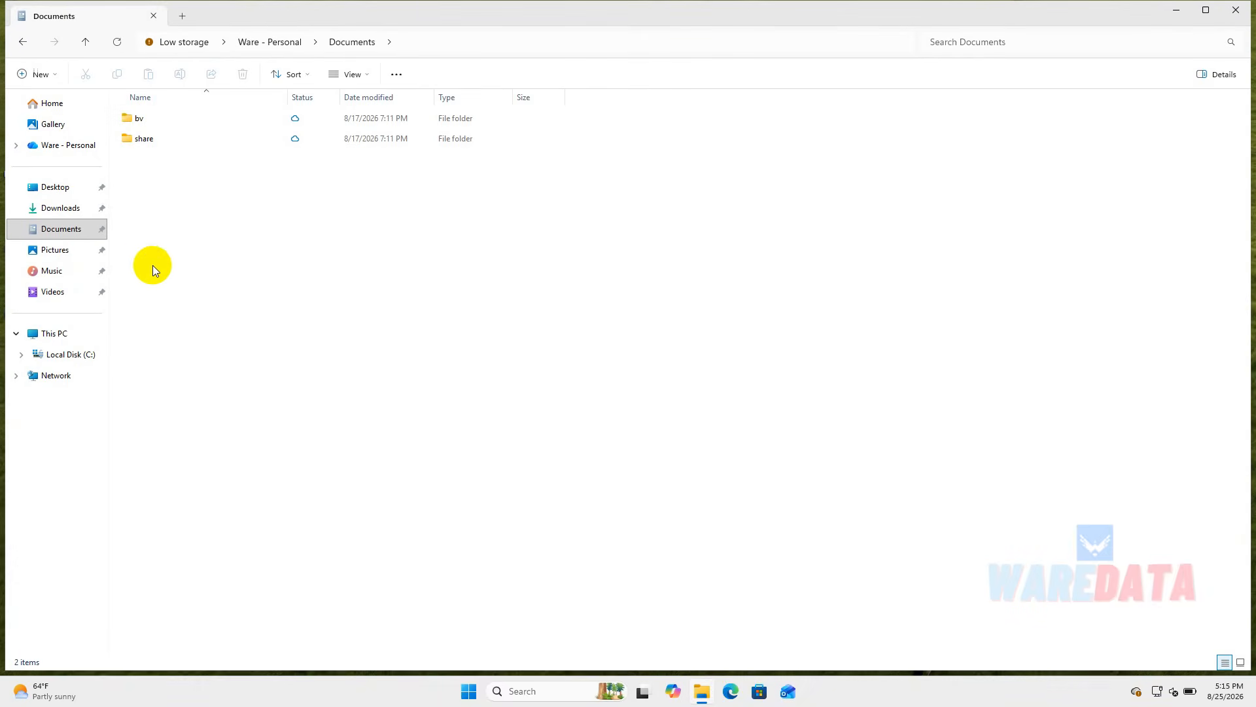
click(89, 237)
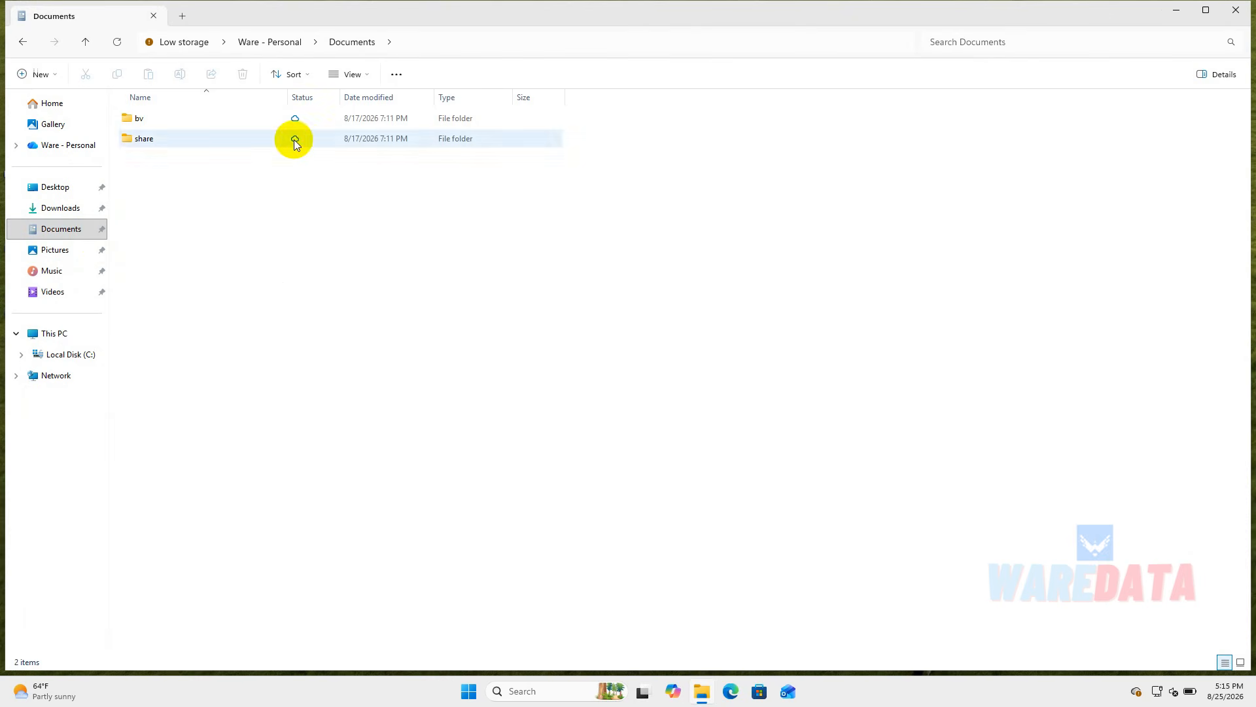
mouse_move(319, 145)
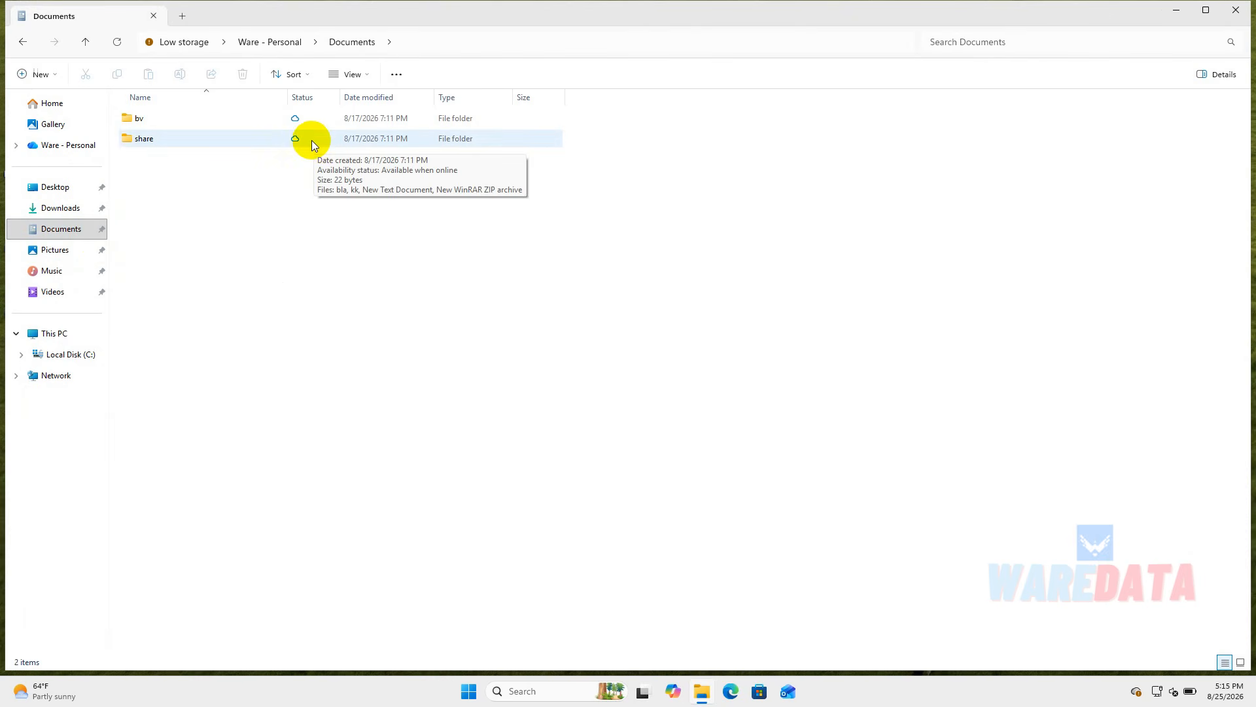
click(312, 136)
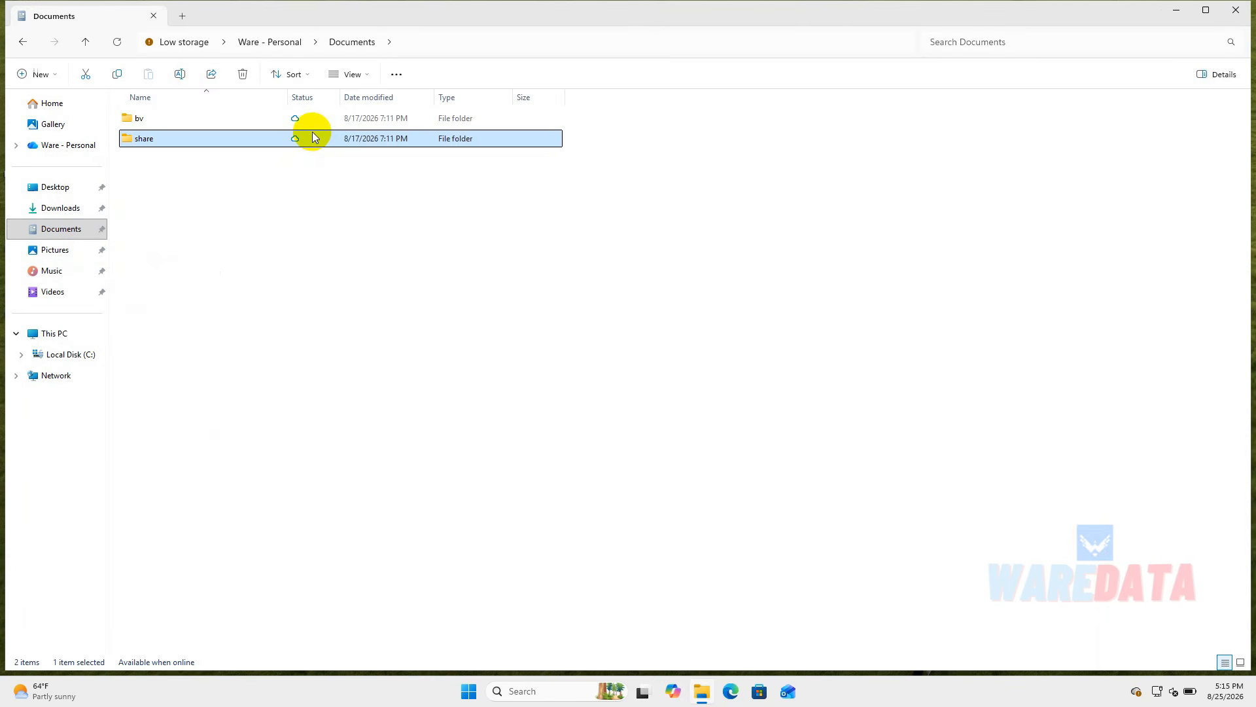
mouse_move(314, 136)
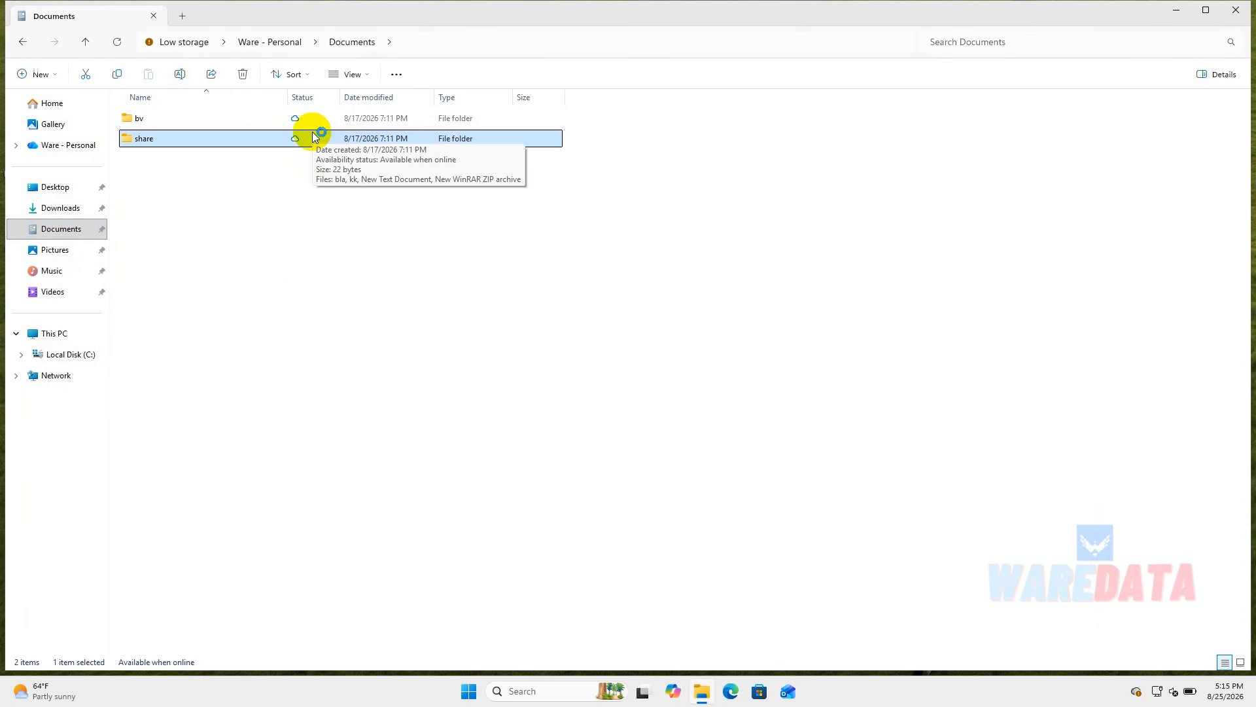
- Open the OneDrive settings from the personal OneDrive folder and bring up the backup management for PC folders
click(66, 150)
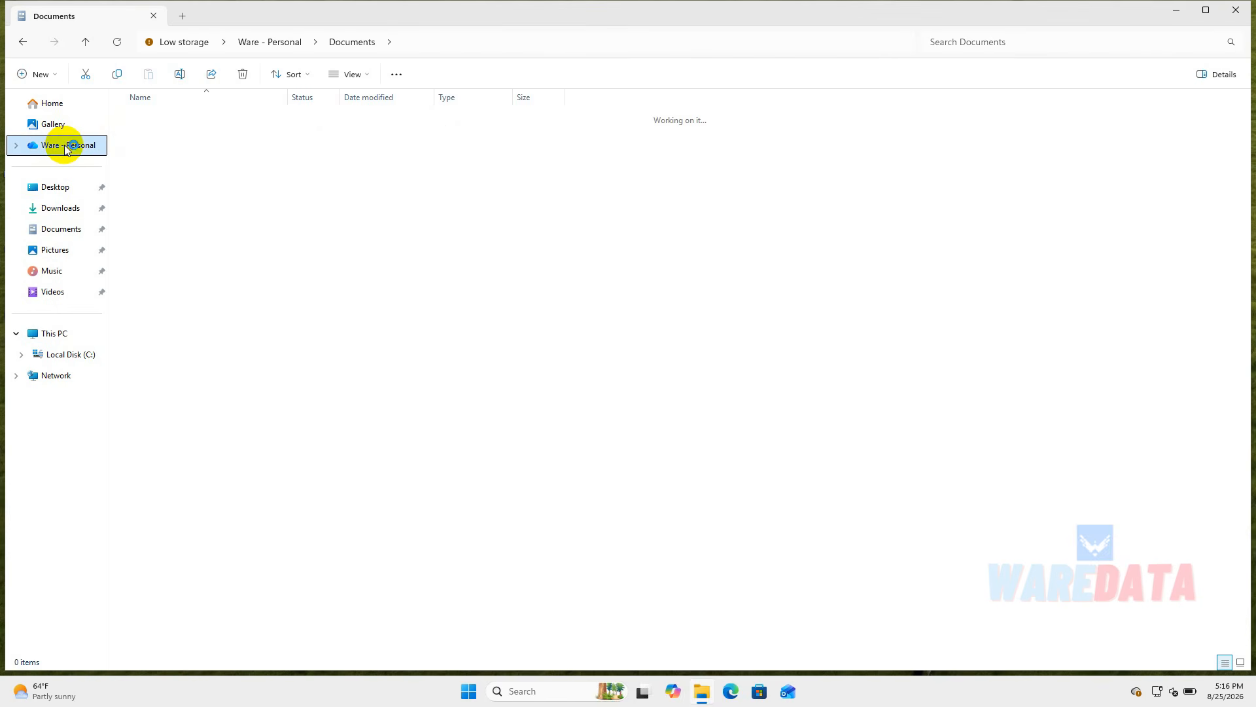
click(168, 45)
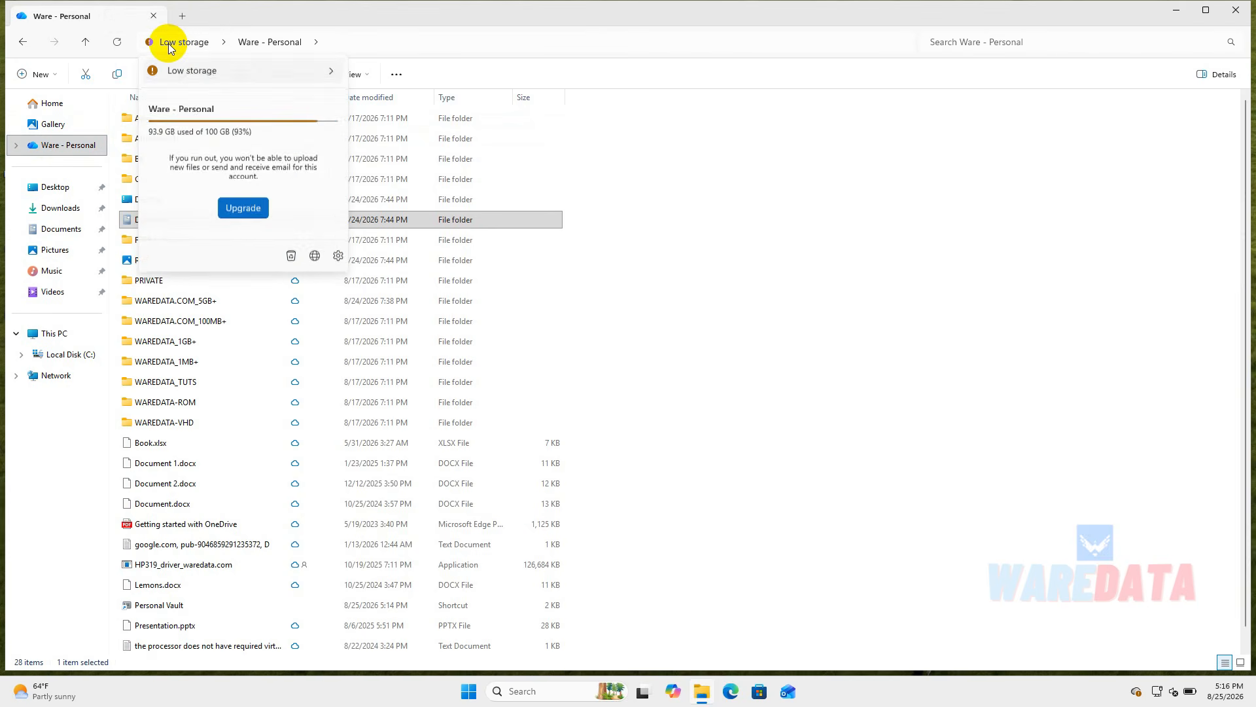
click(338, 258)
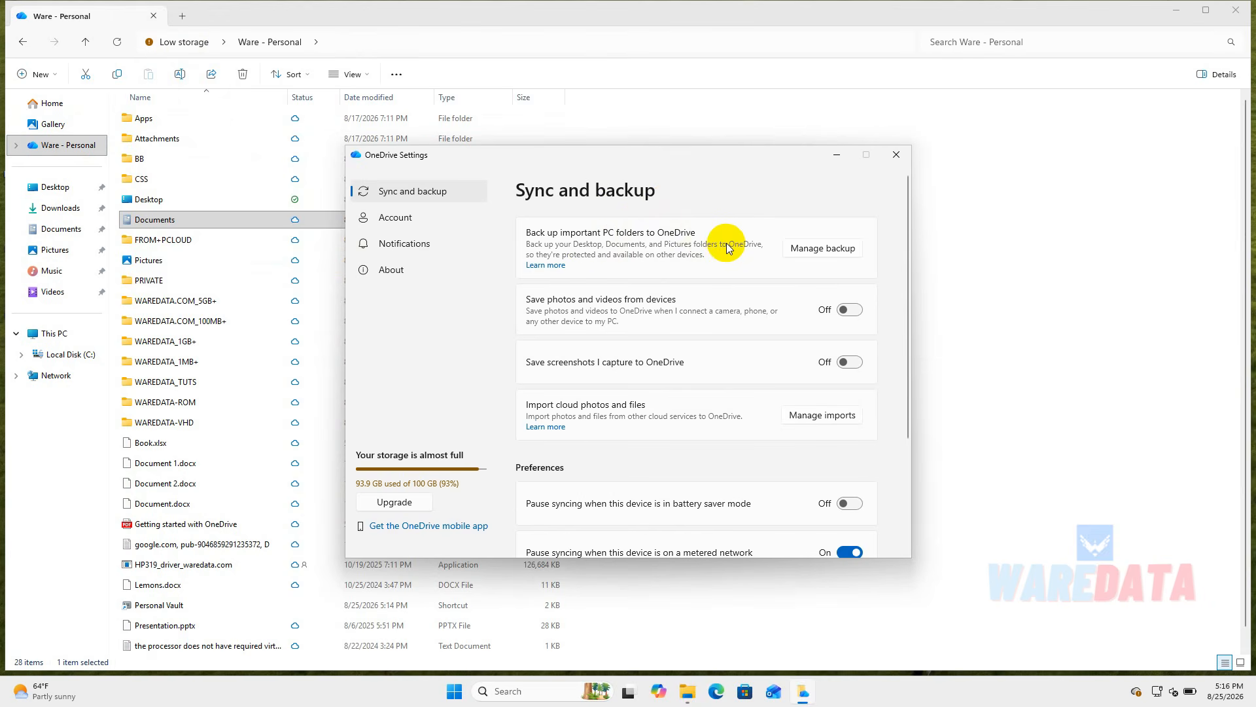
click(826, 250)
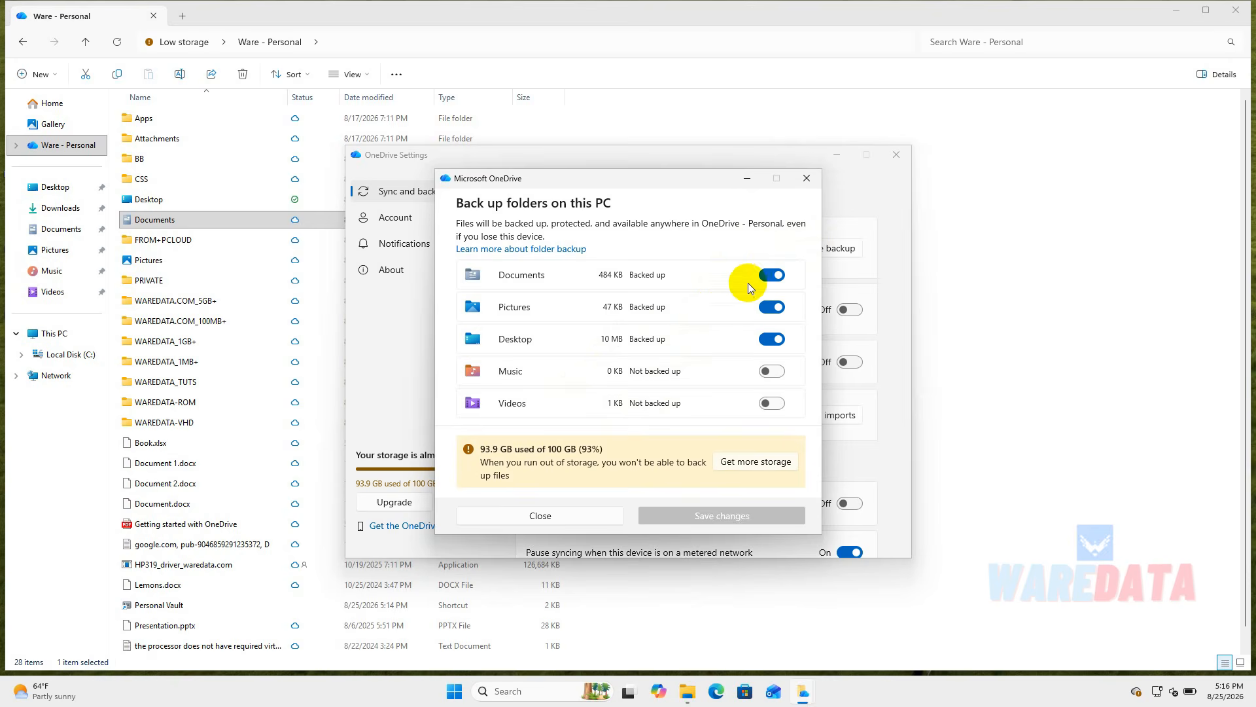
- Stop backing up the Documents folder, keep its files only on my PC, and acknowledge the resulting notice
click(771, 275)
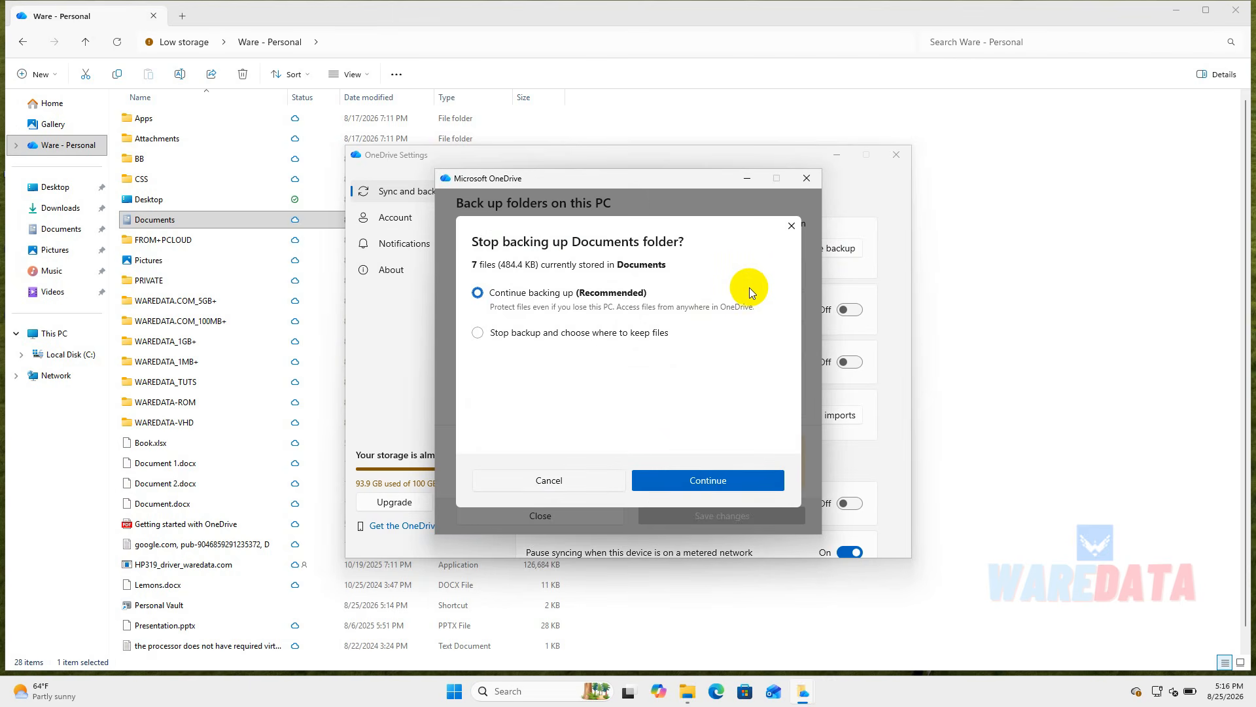
click(495, 334)
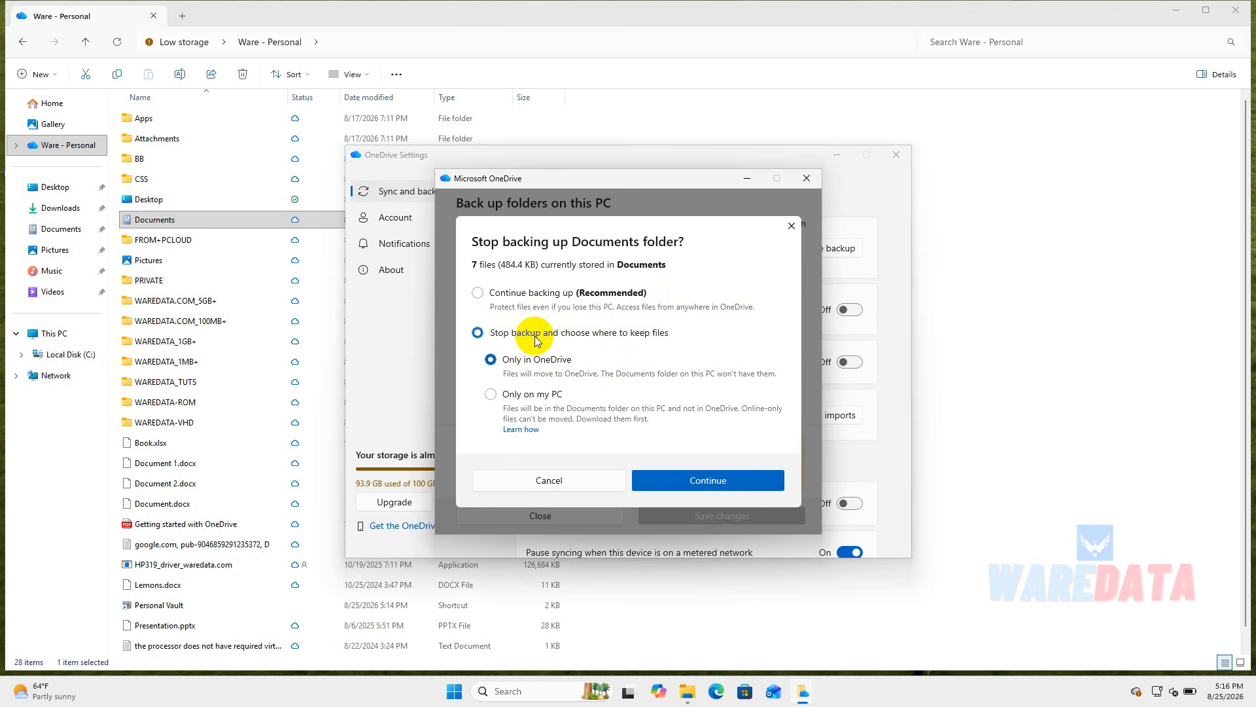
click(513, 396)
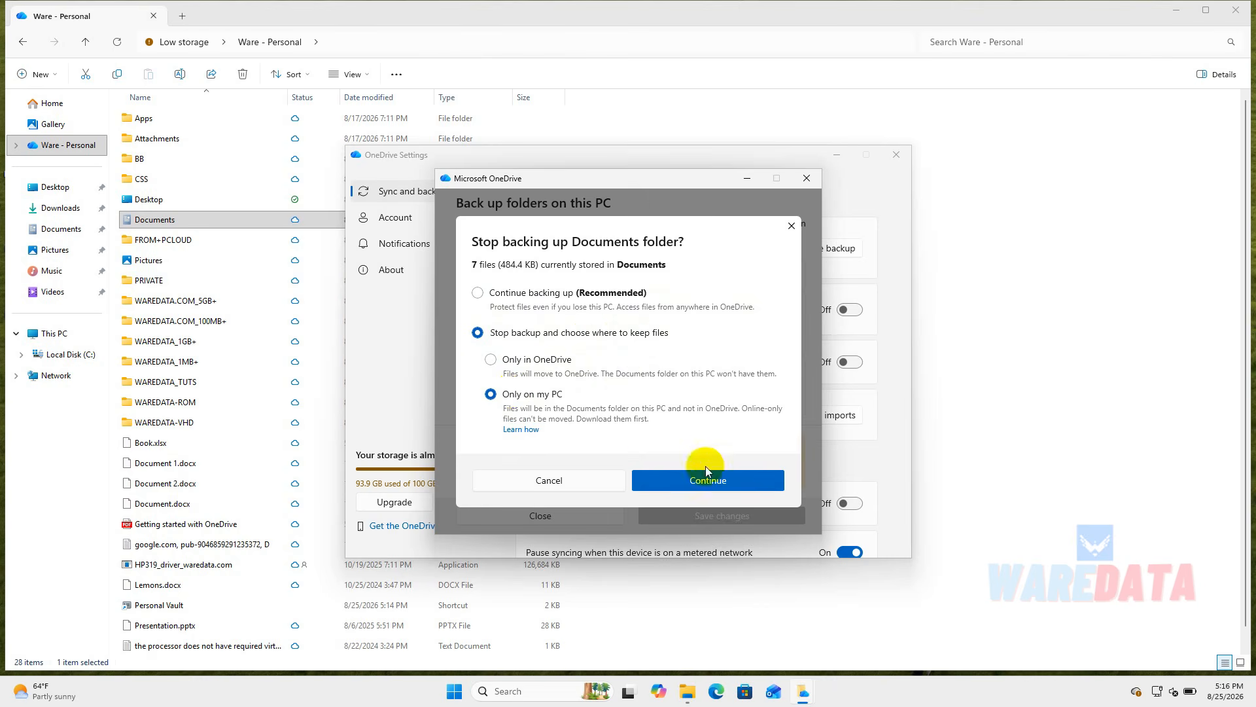
click(742, 481)
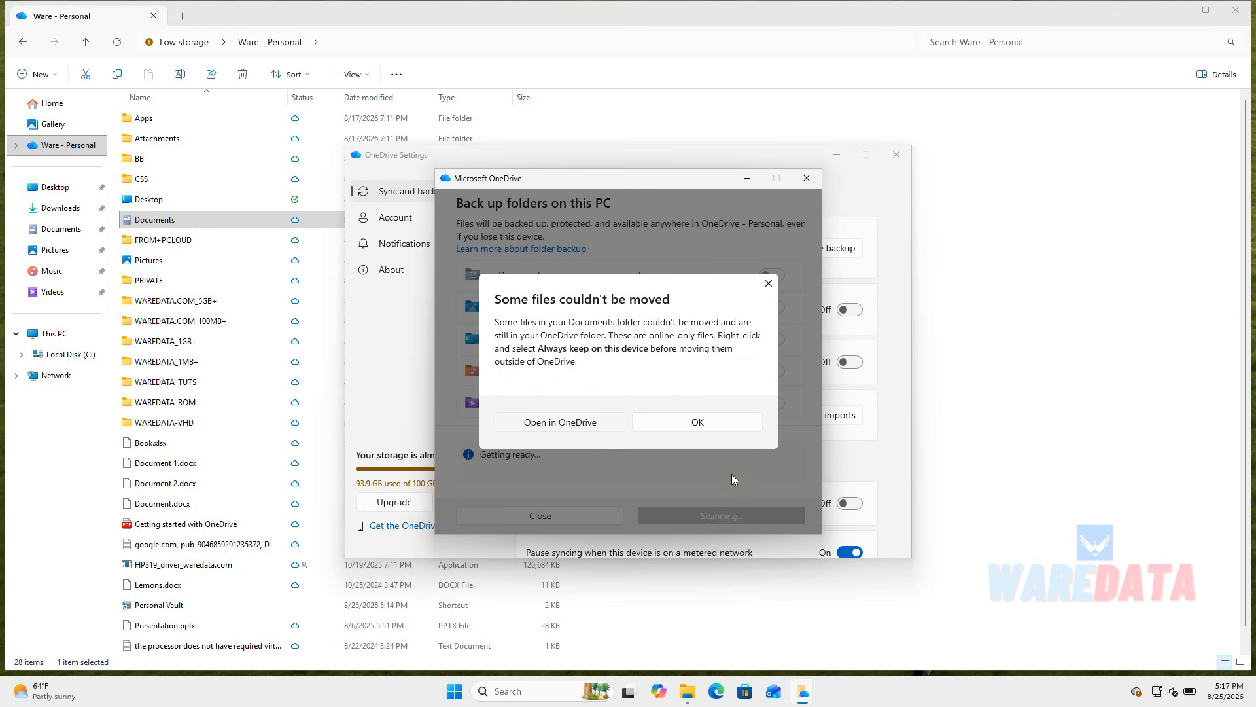
click(699, 420)
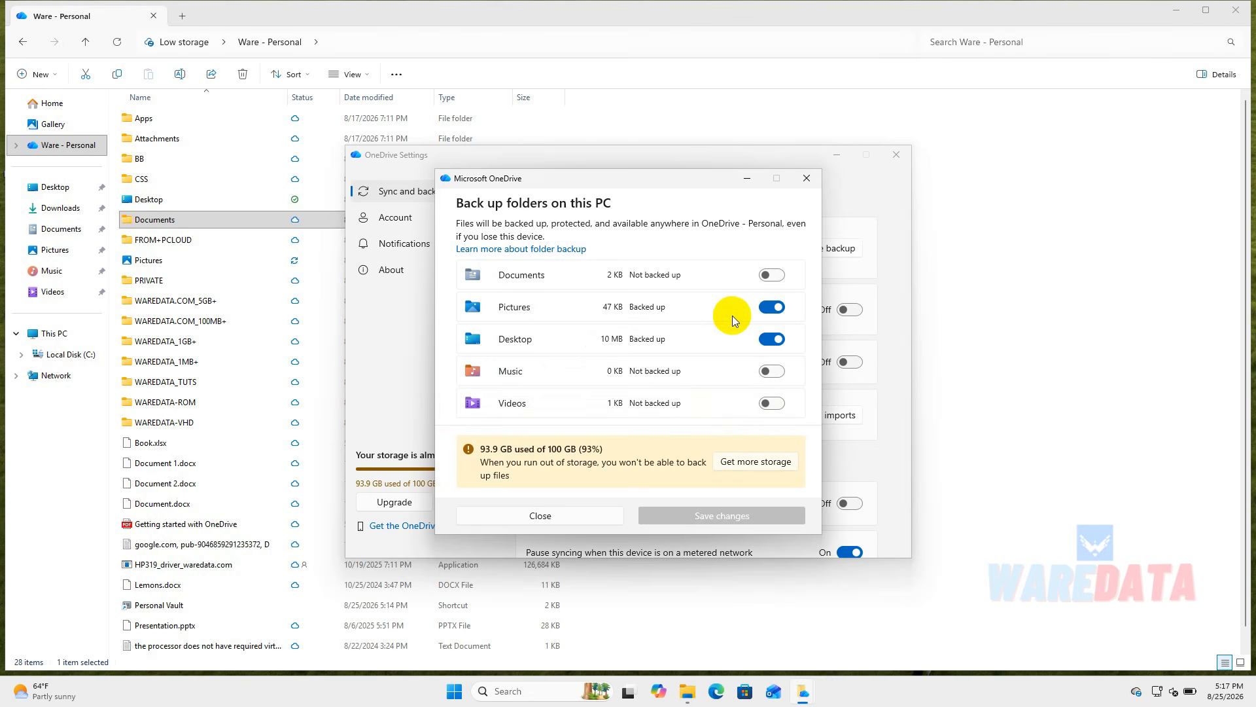
- Stop backing up the Pictures folder, keep its files only on my PC, and acknowledge the resulting notice
click(767, 309)
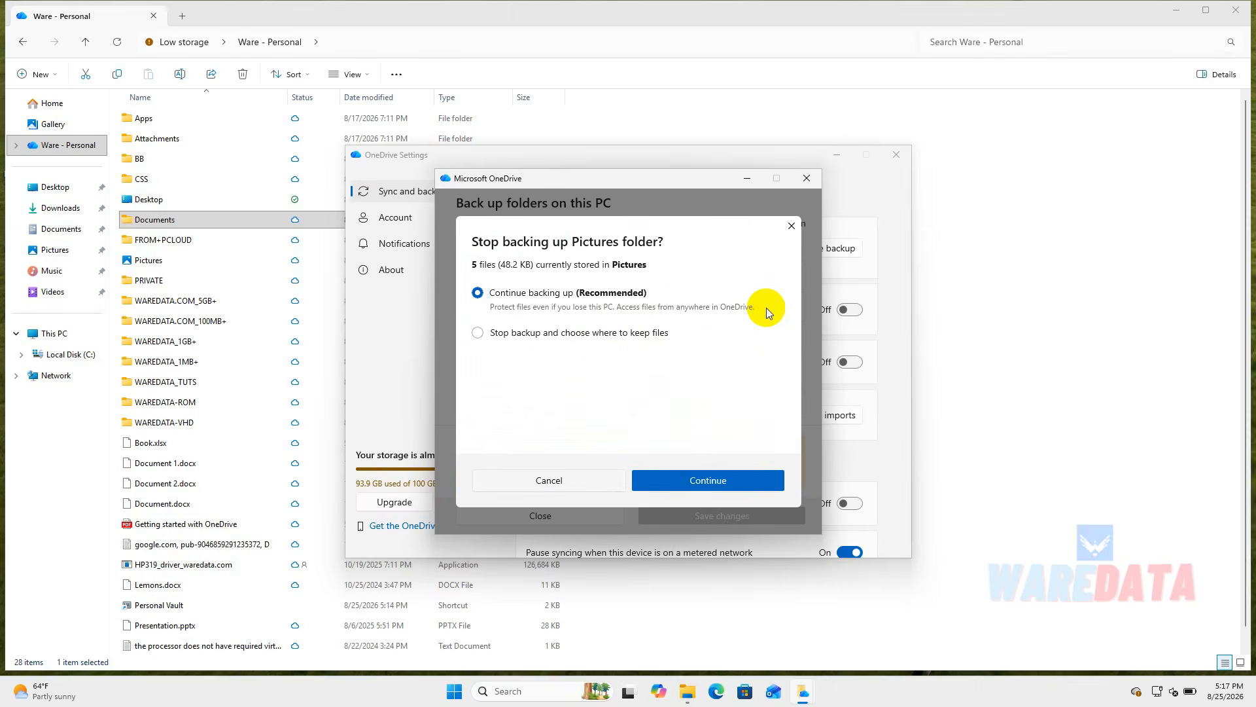
click(590, 341)
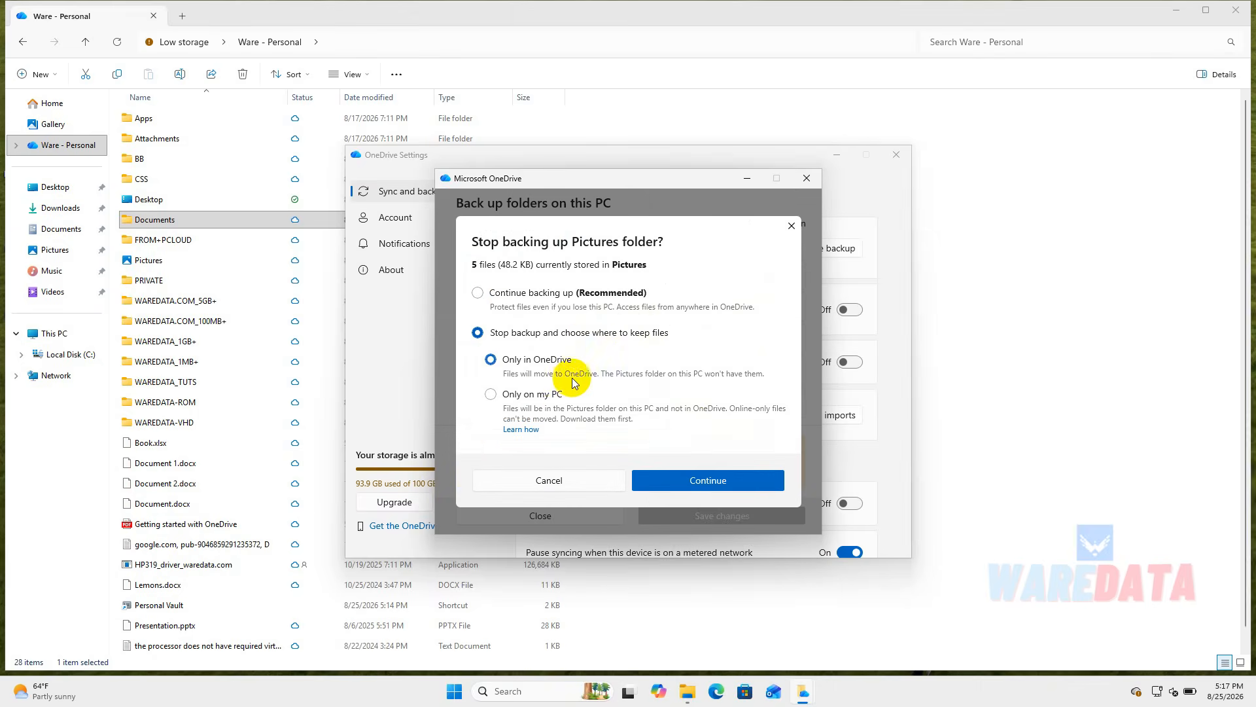
click(546, 400)
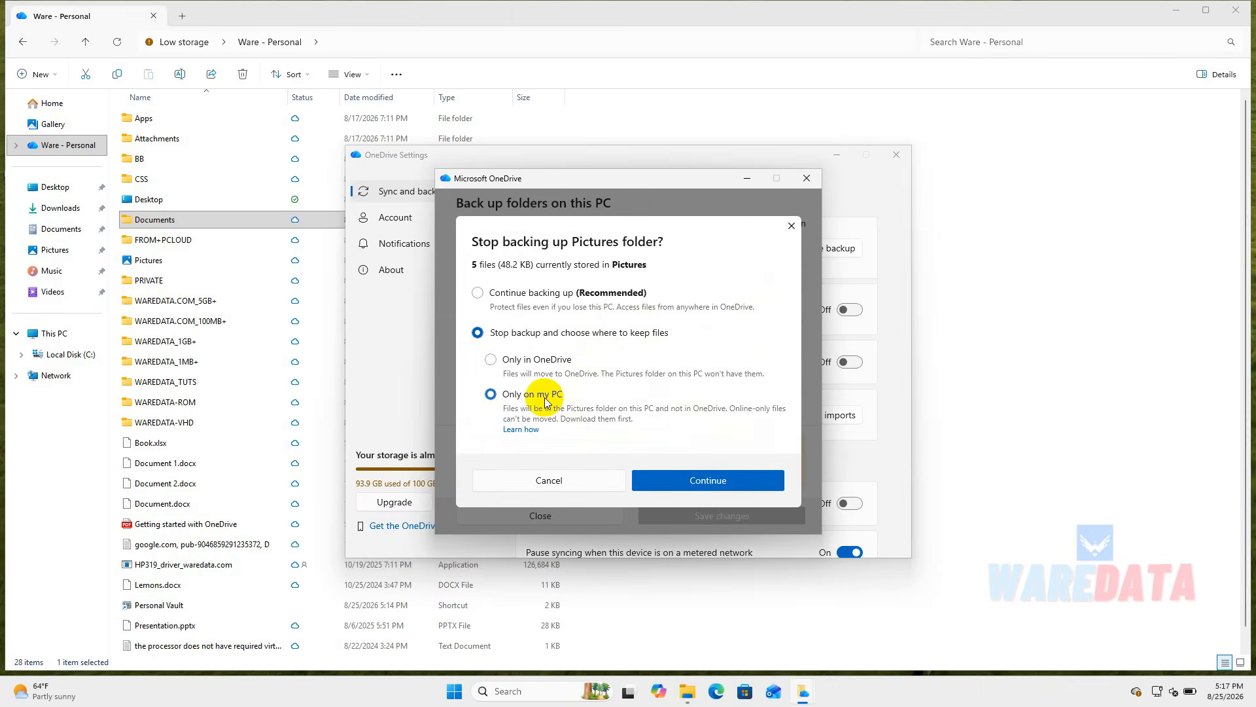
click(700, 479)
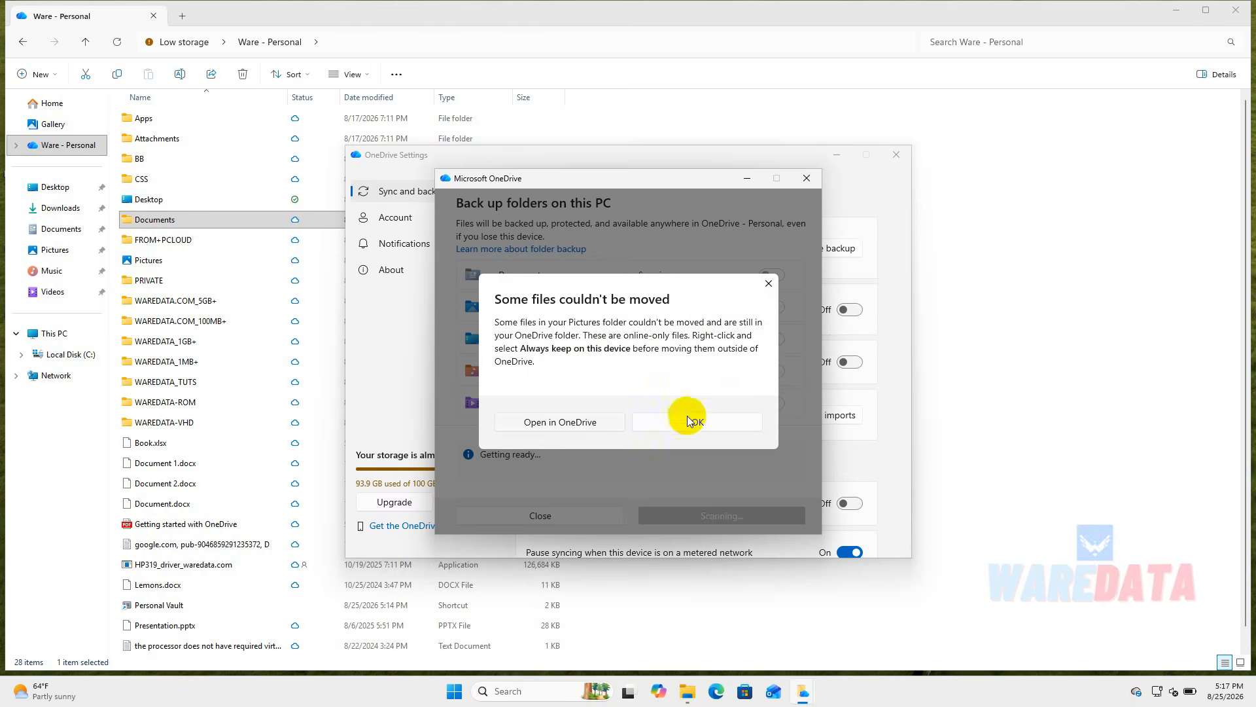
click(690, 419)
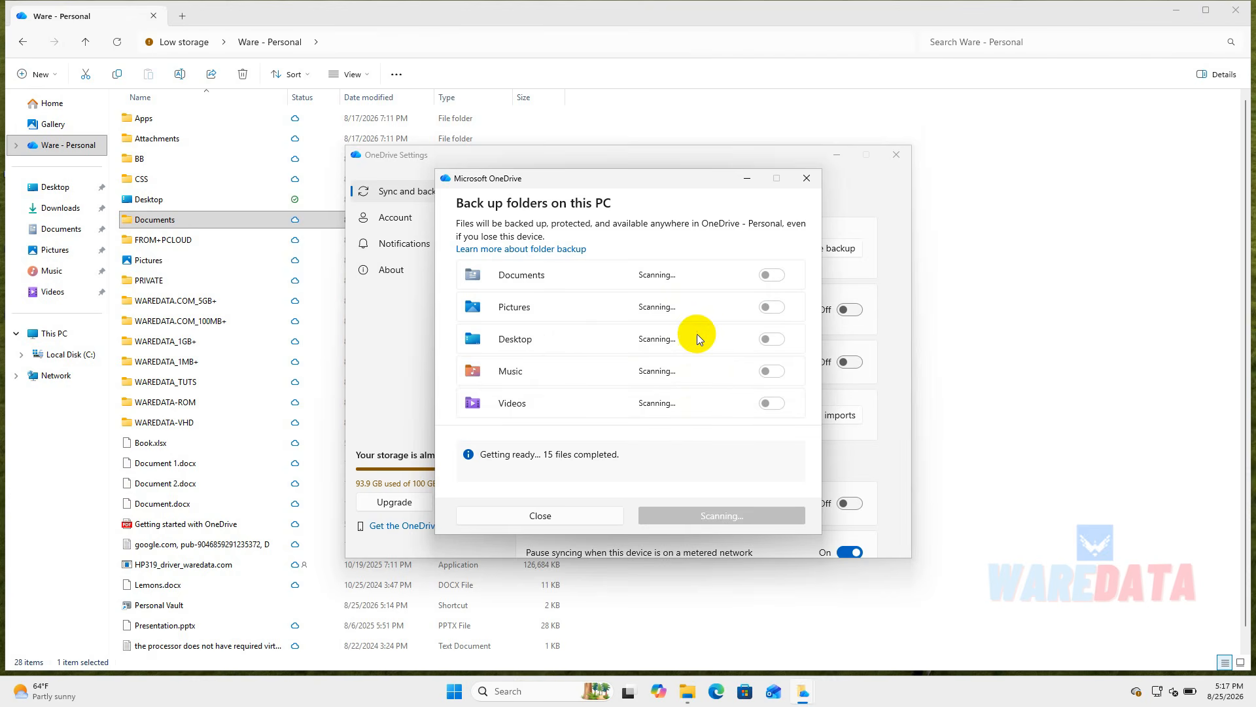
- Stop backing up the Desktop folder with its files kept only on my PC, and close the folder backup window
click(770, 339)
click(558, 333)
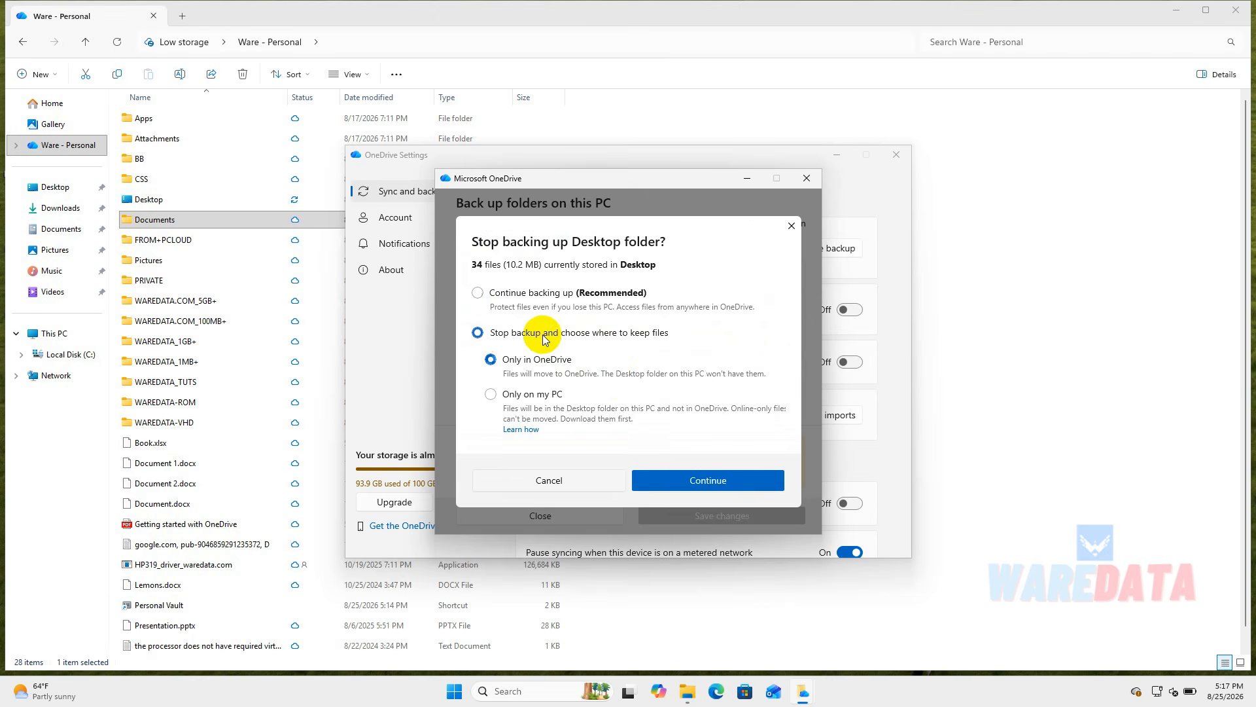
click(540, 394)
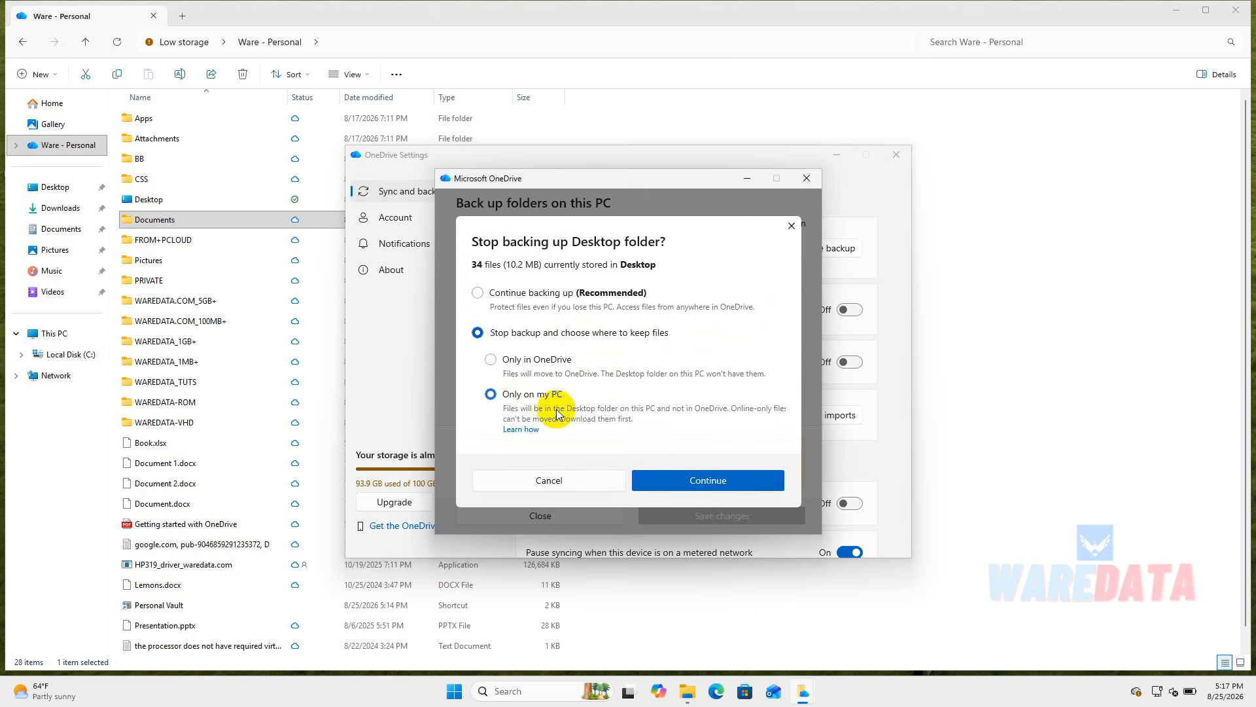
click(685, 479)
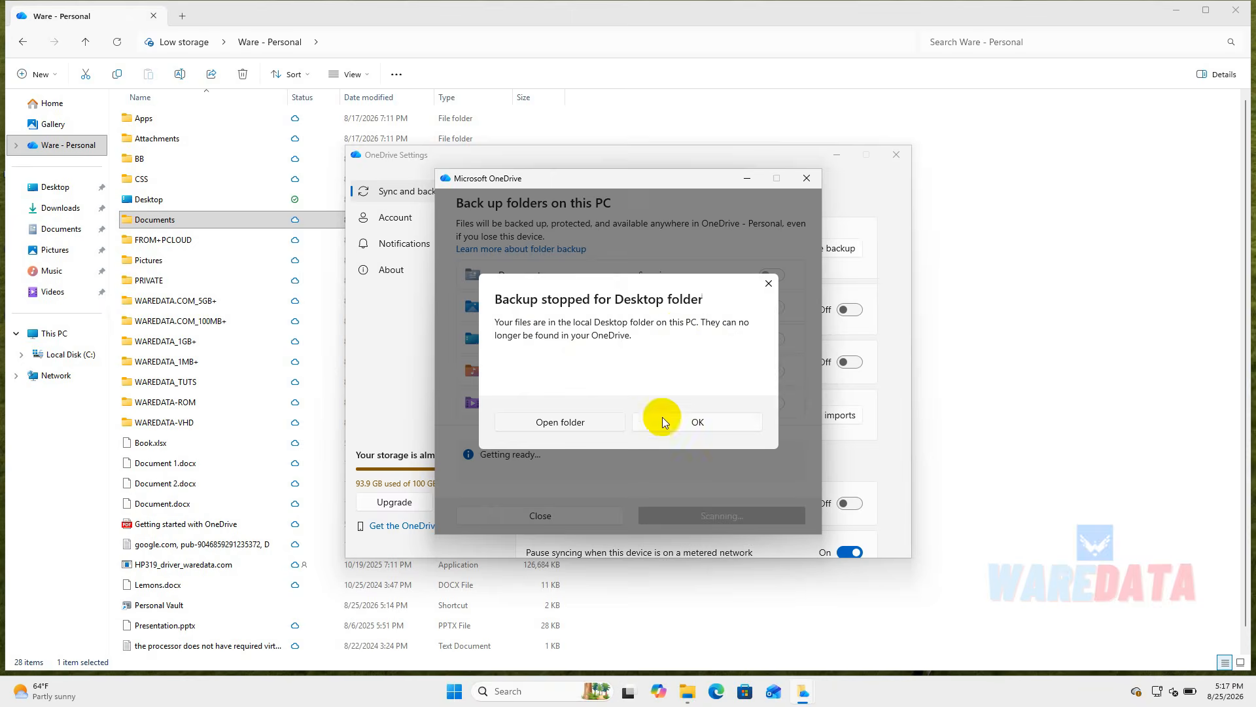
click(707, 426)
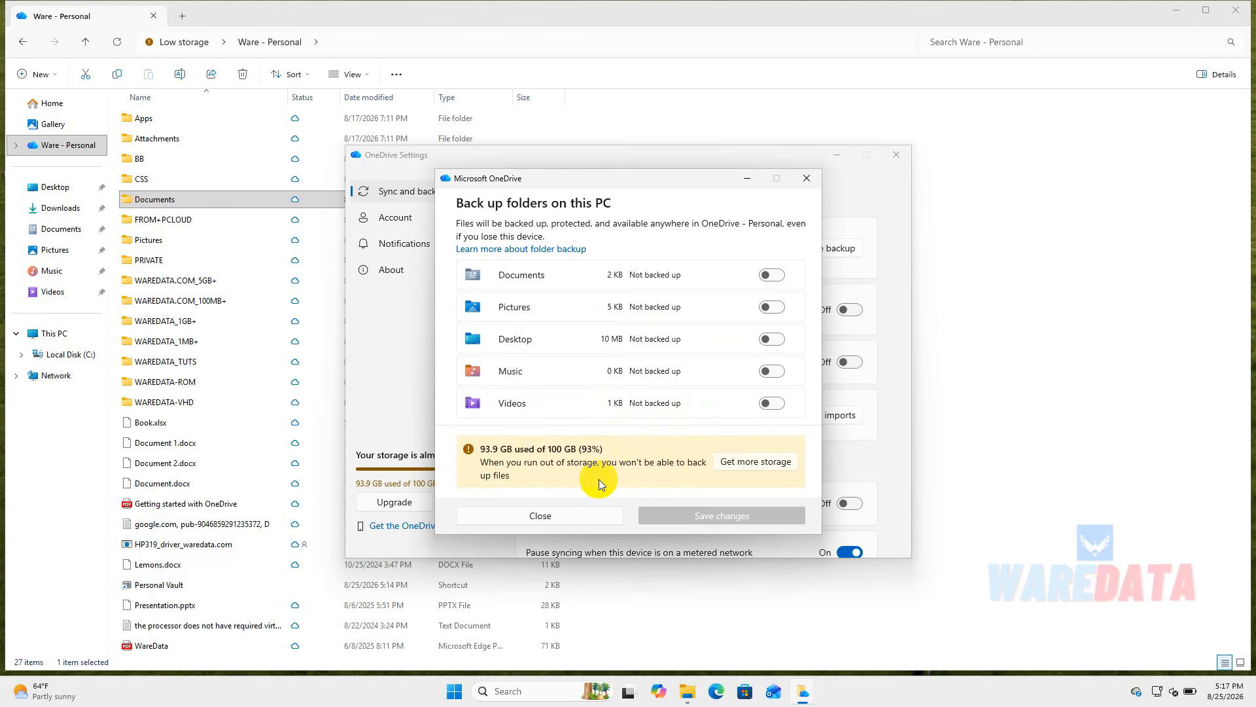
click(594, 513)
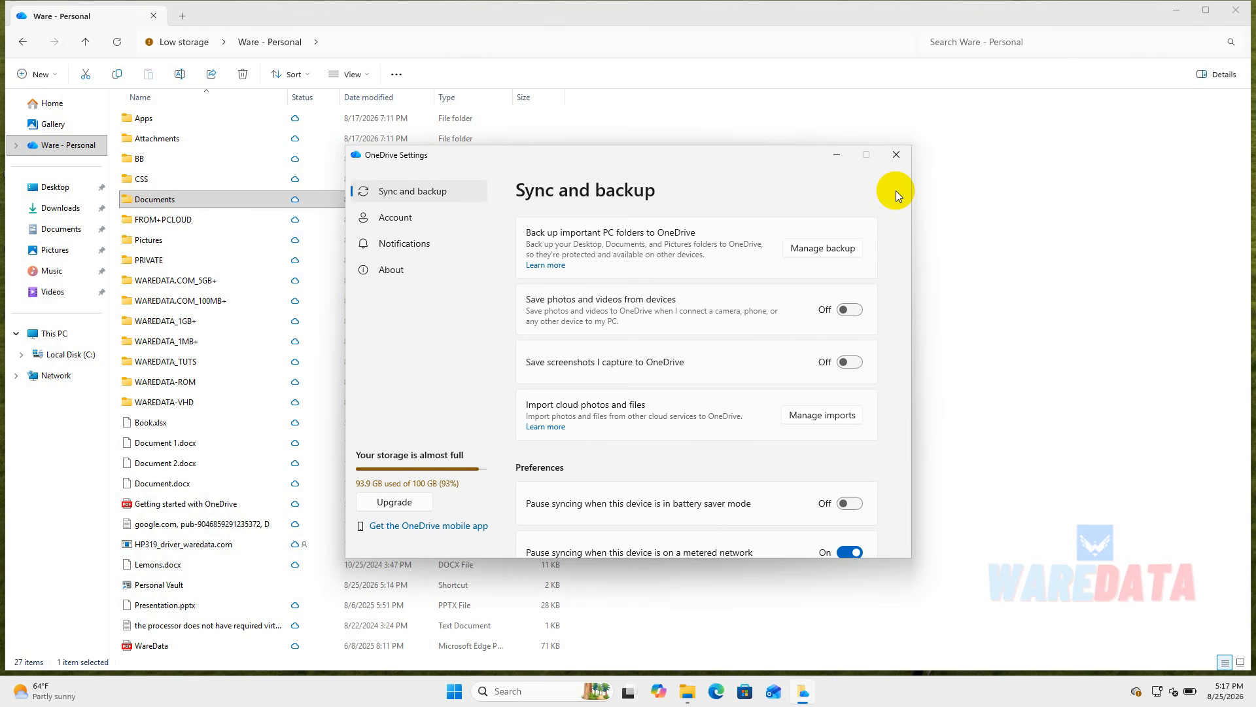
- Unlink the OneDrive account from this PC in the account settings and confirm the unlinking
click(433, 217)
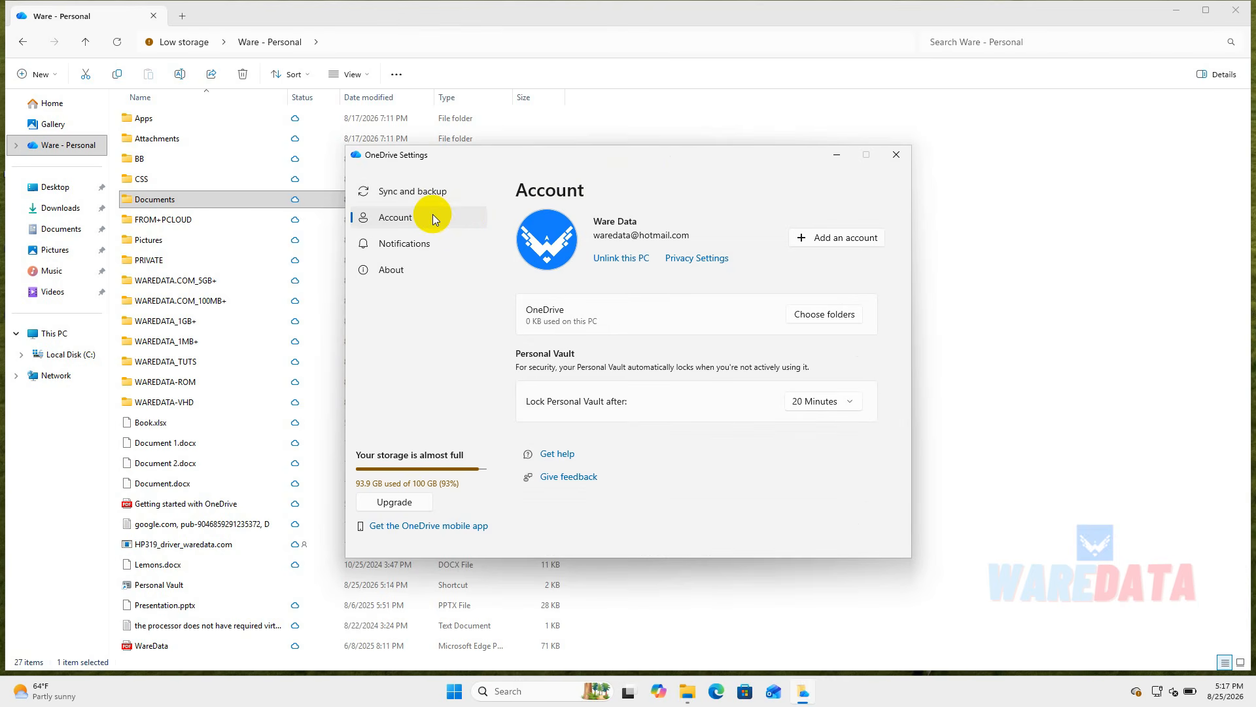
click(621, 258)
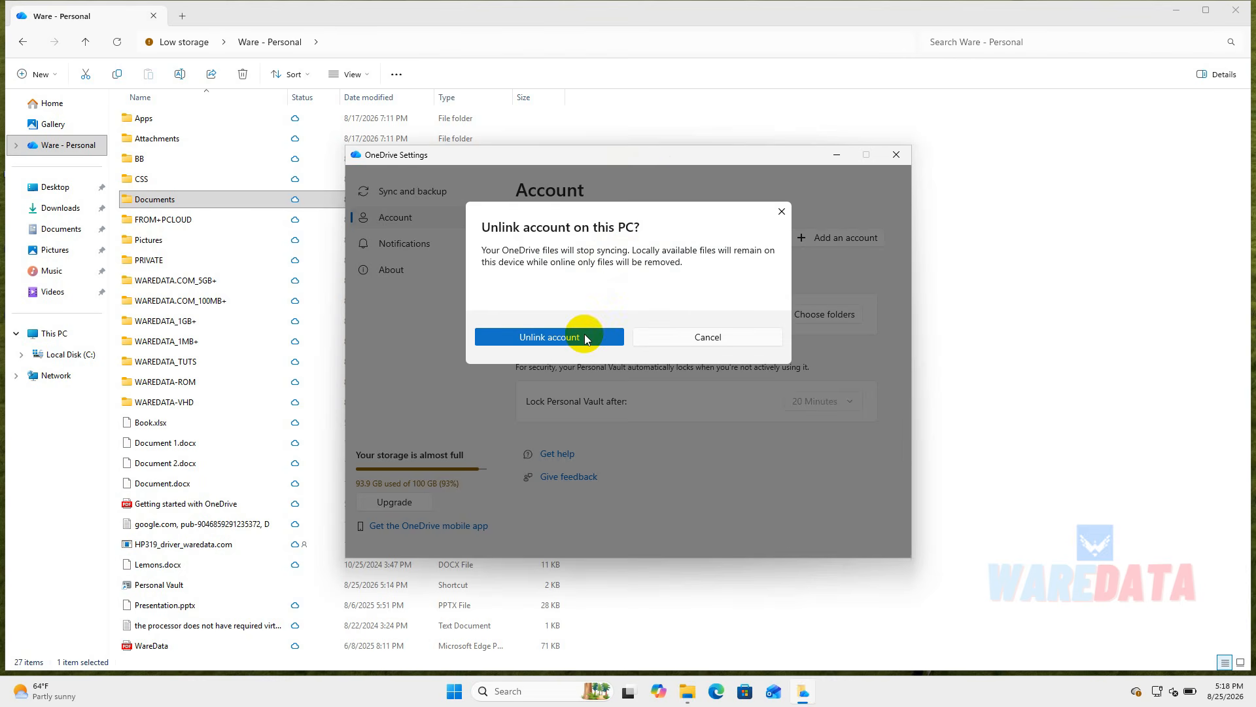
click(550, 337)
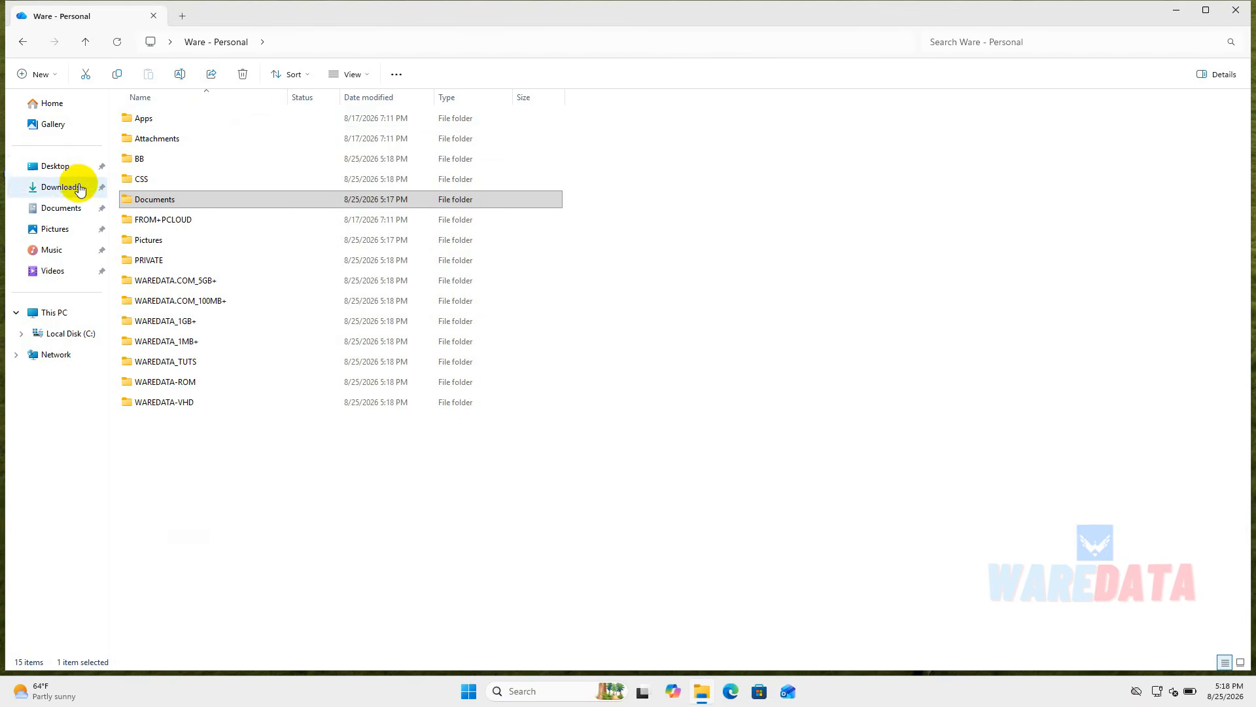
- Look through Home, This PC and the Desktop folder in File Explorer to check the locations after unlinking
click(76, 104)
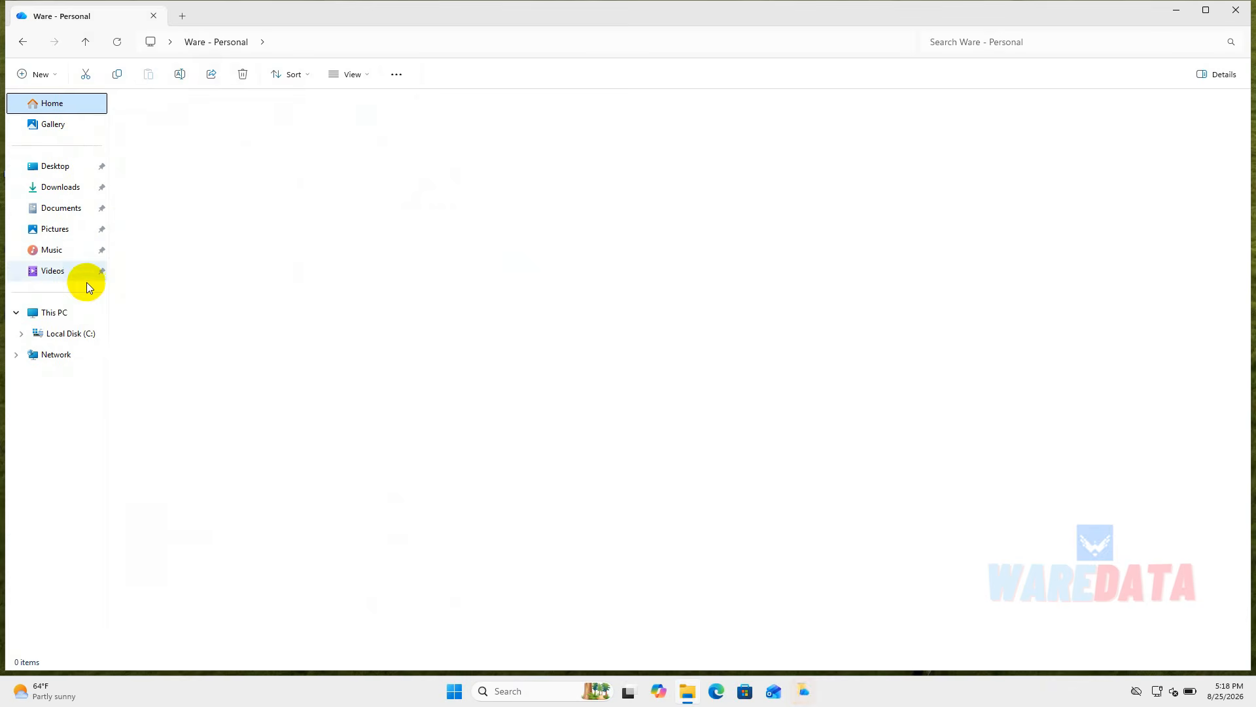
click(81, 315)
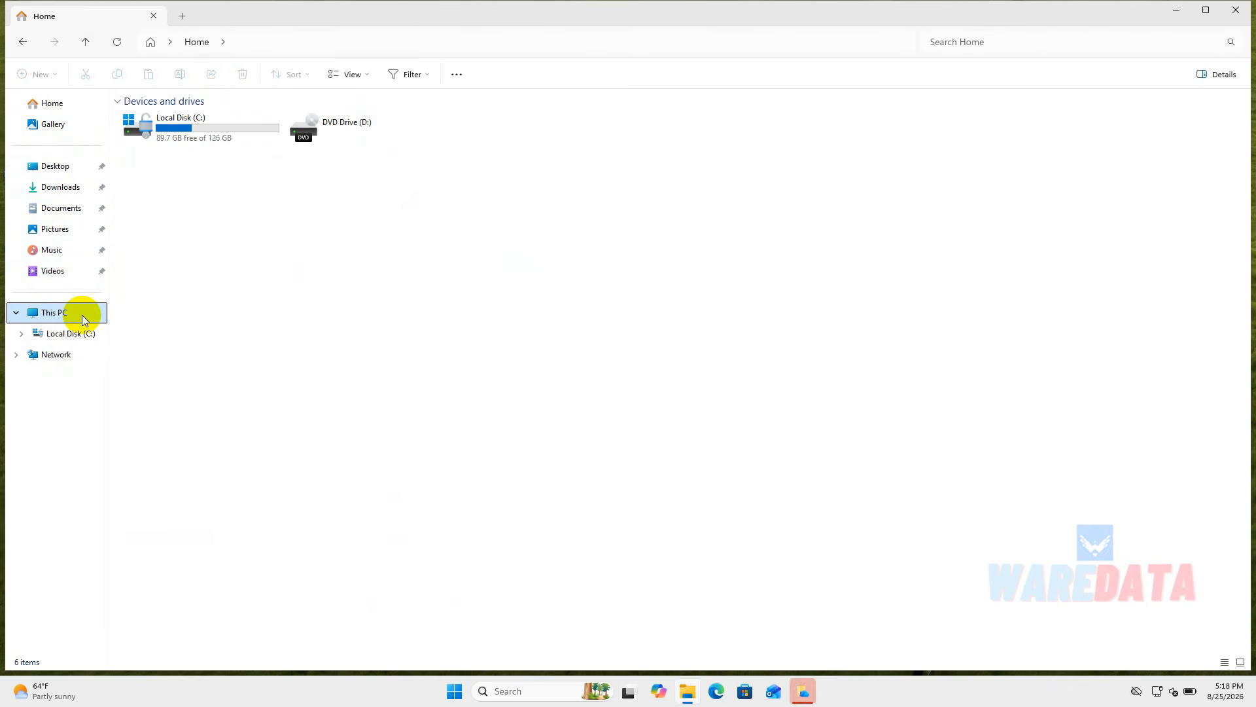
click(71, 168)
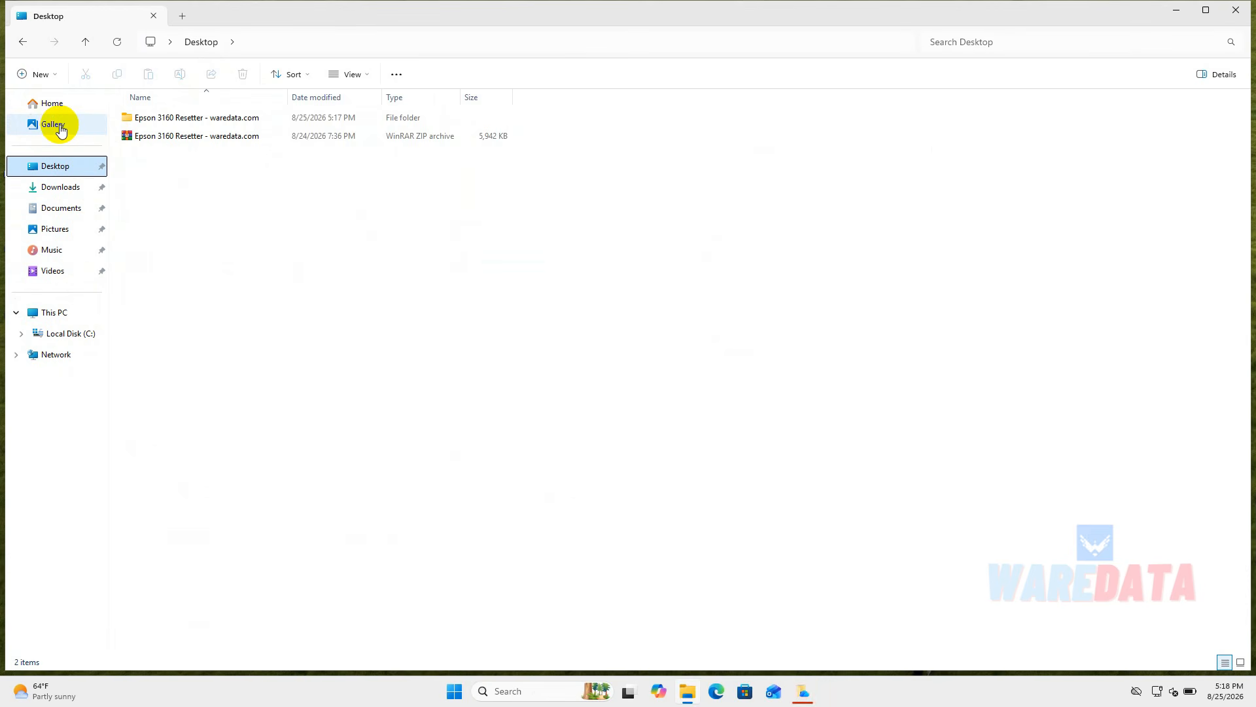
- Bring up the OneDrive sign-in window and close it without signing in
click(813, 698)
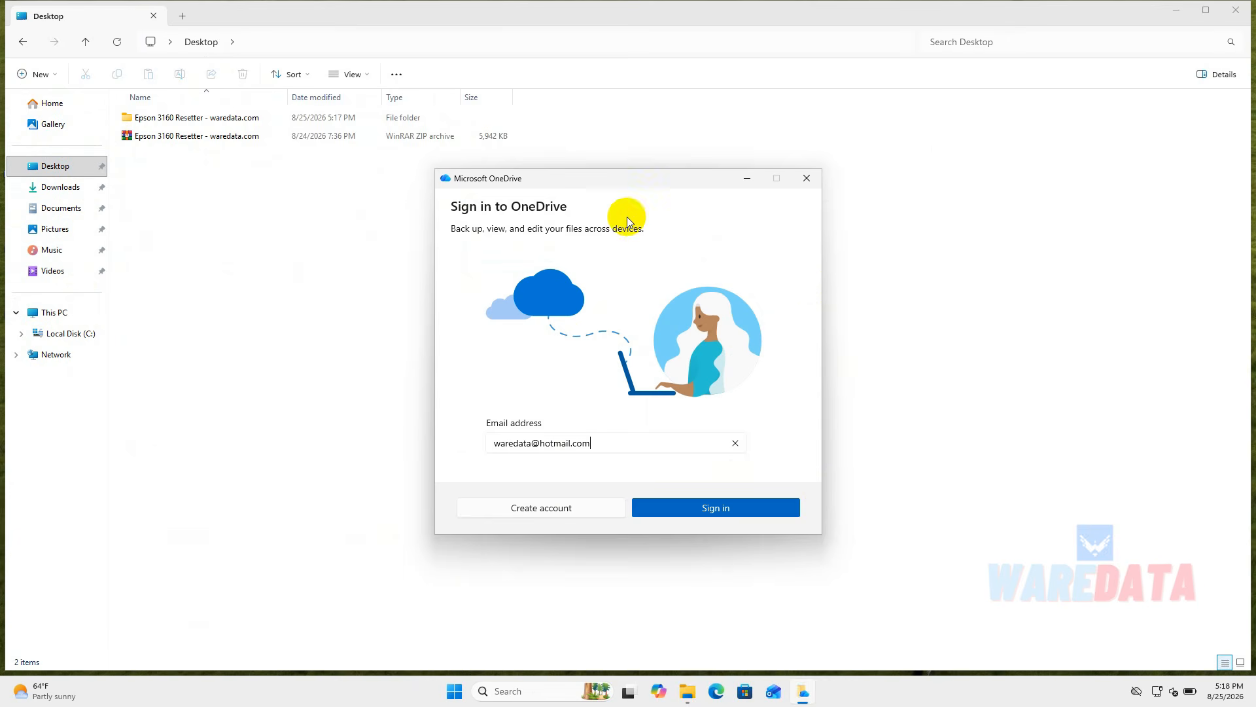
click(811, 180)
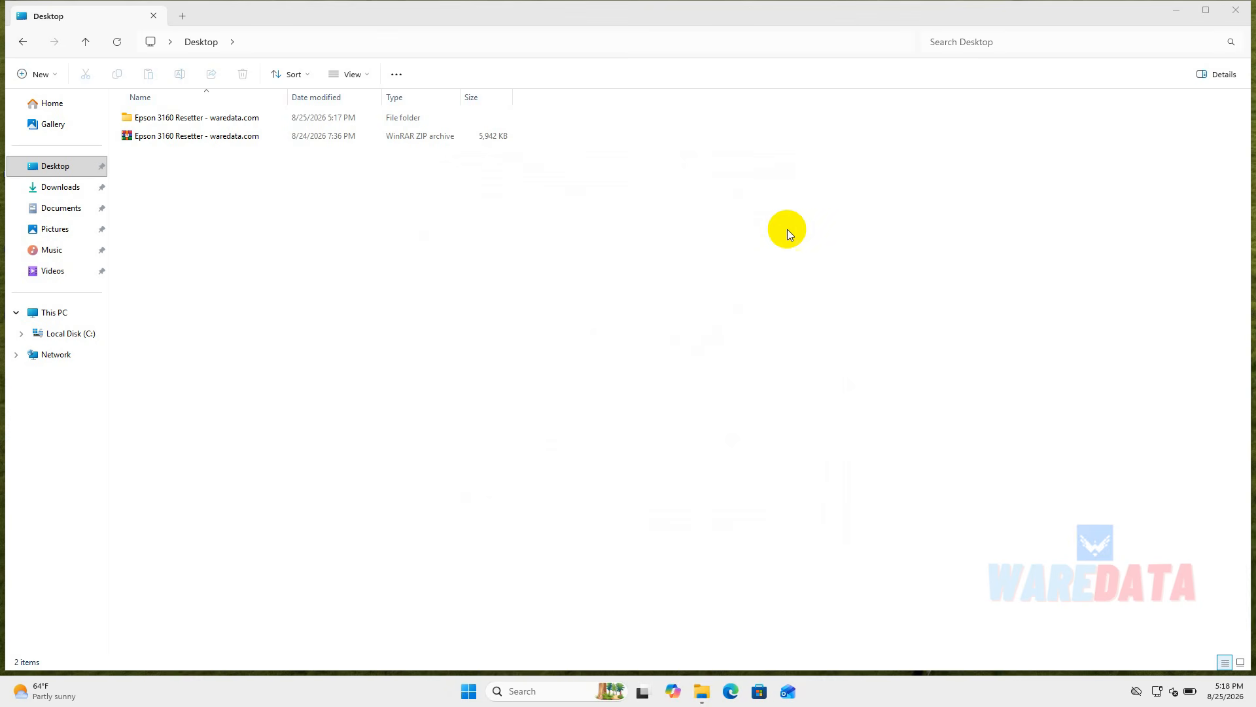
- Search Windows for "control" and open Control Panel
click(552, 692)
text(c)
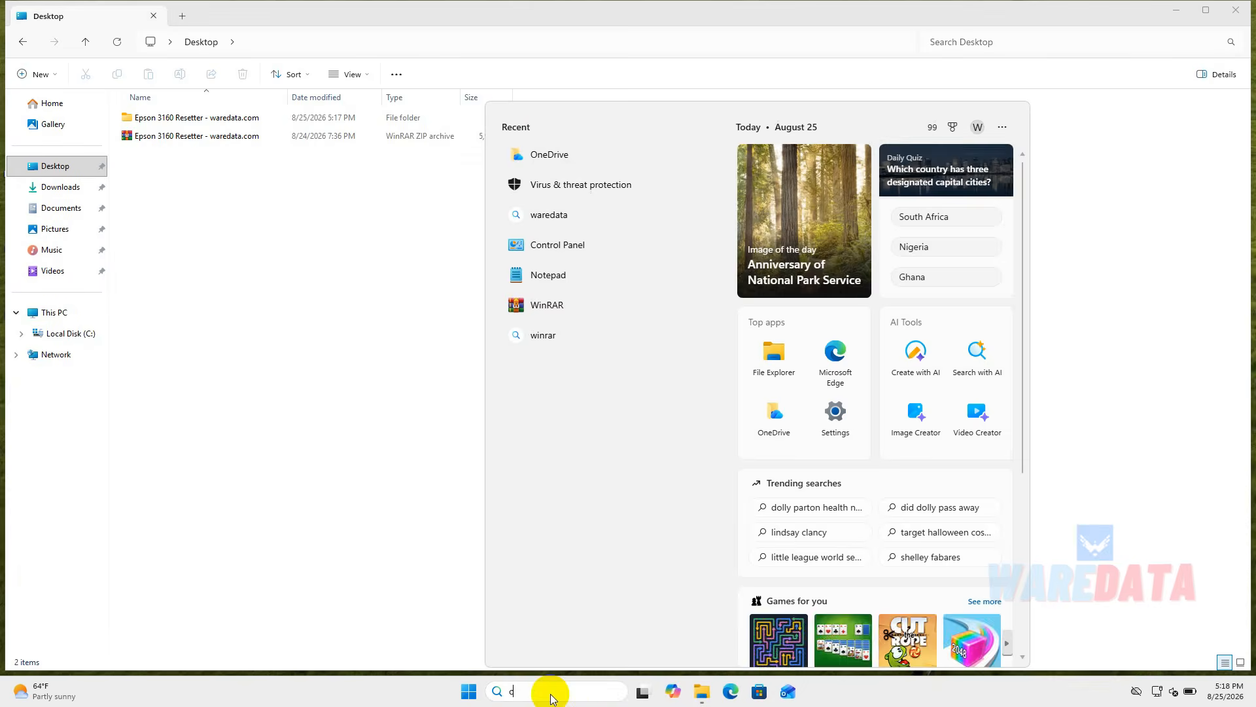
text(ontrol)
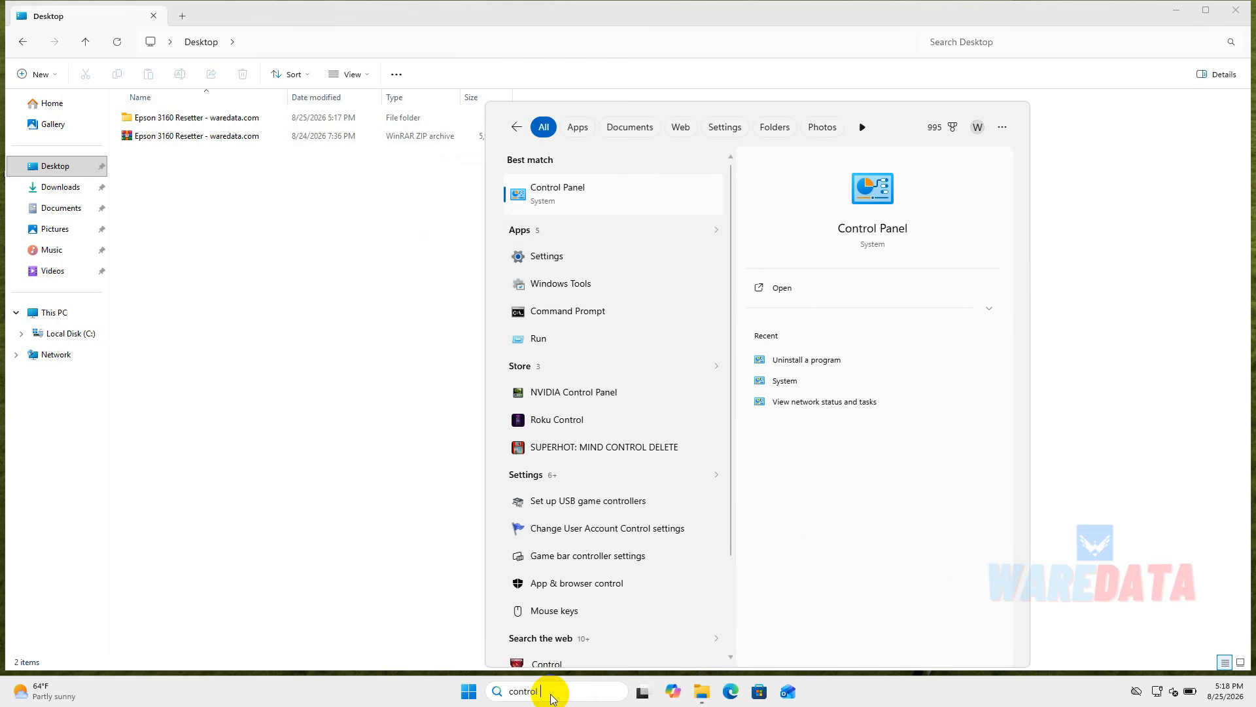
click(592, 194)
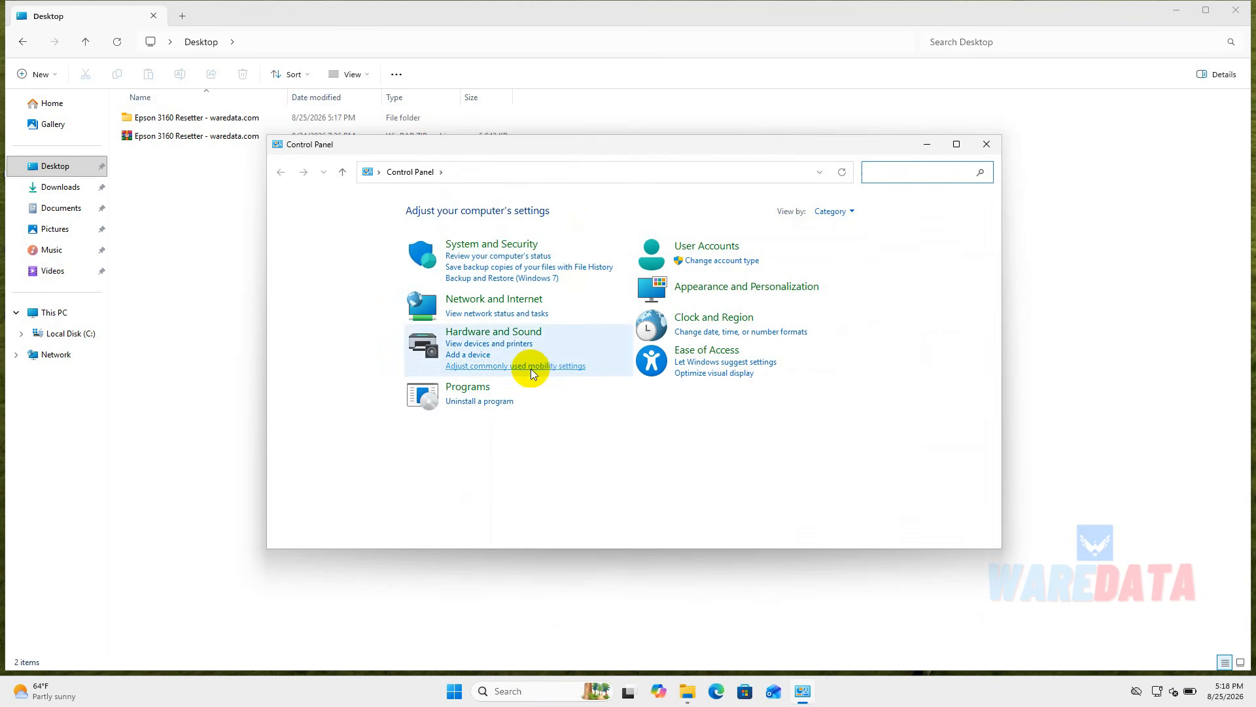
- Uninstall Microsoft OneDrive from the installed programs in Control Panel, allowing it to make changes to the device
click(848, 210)
click(509, 404)
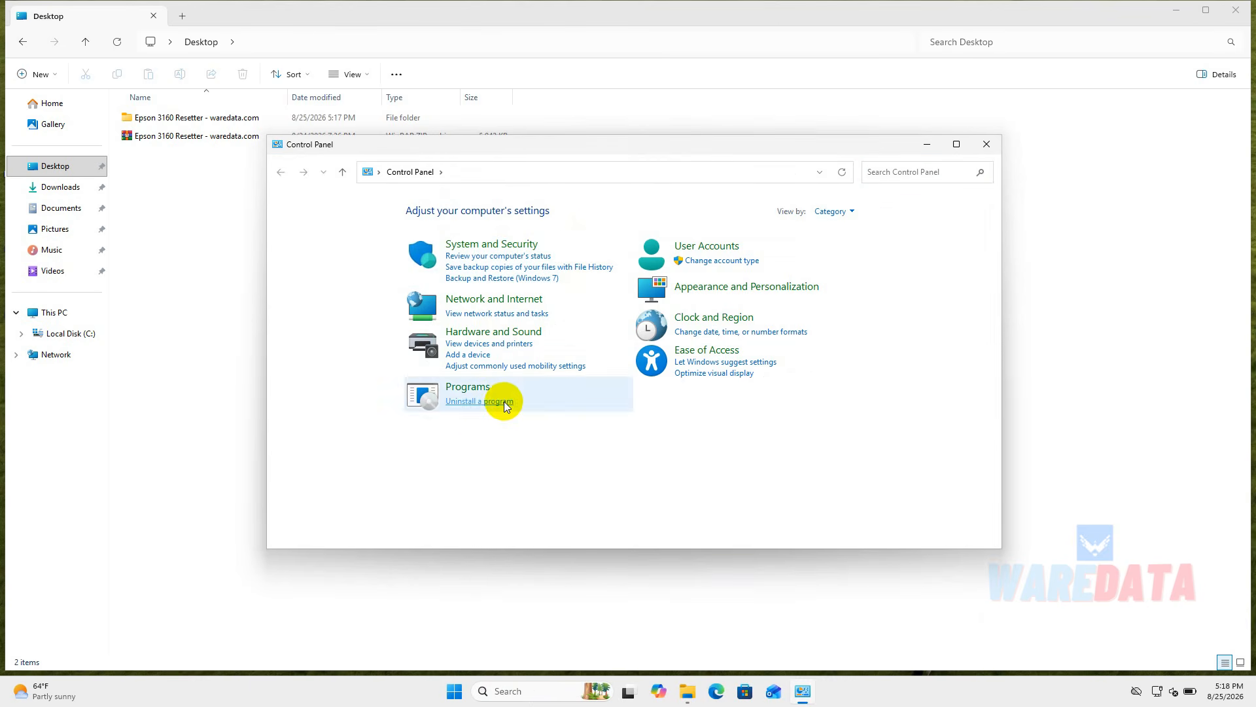
click(504, 401)
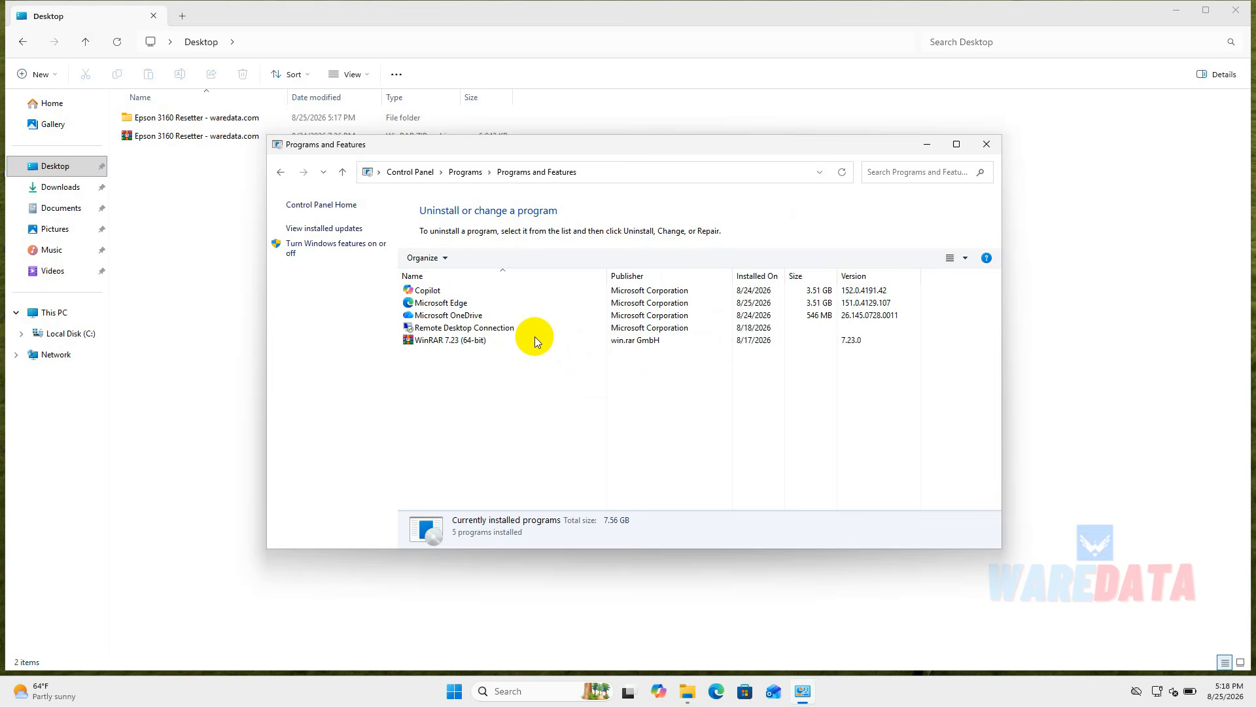
click(528, 316)
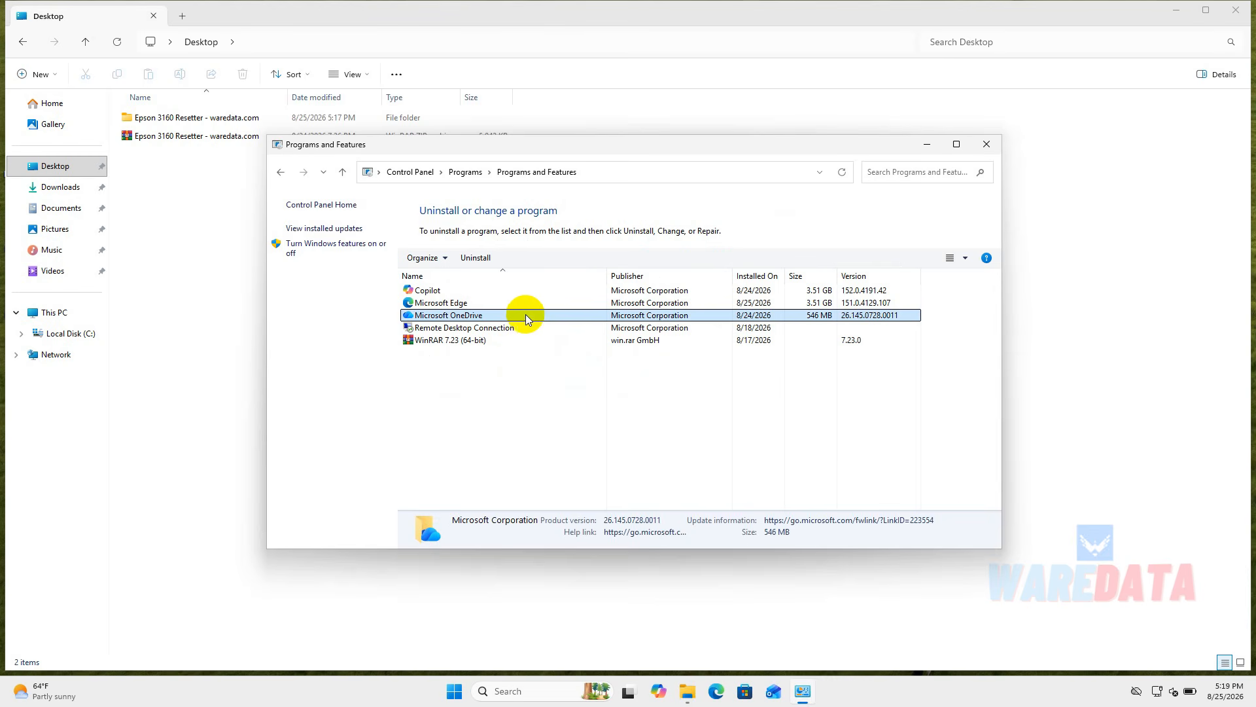
click(481, 260)
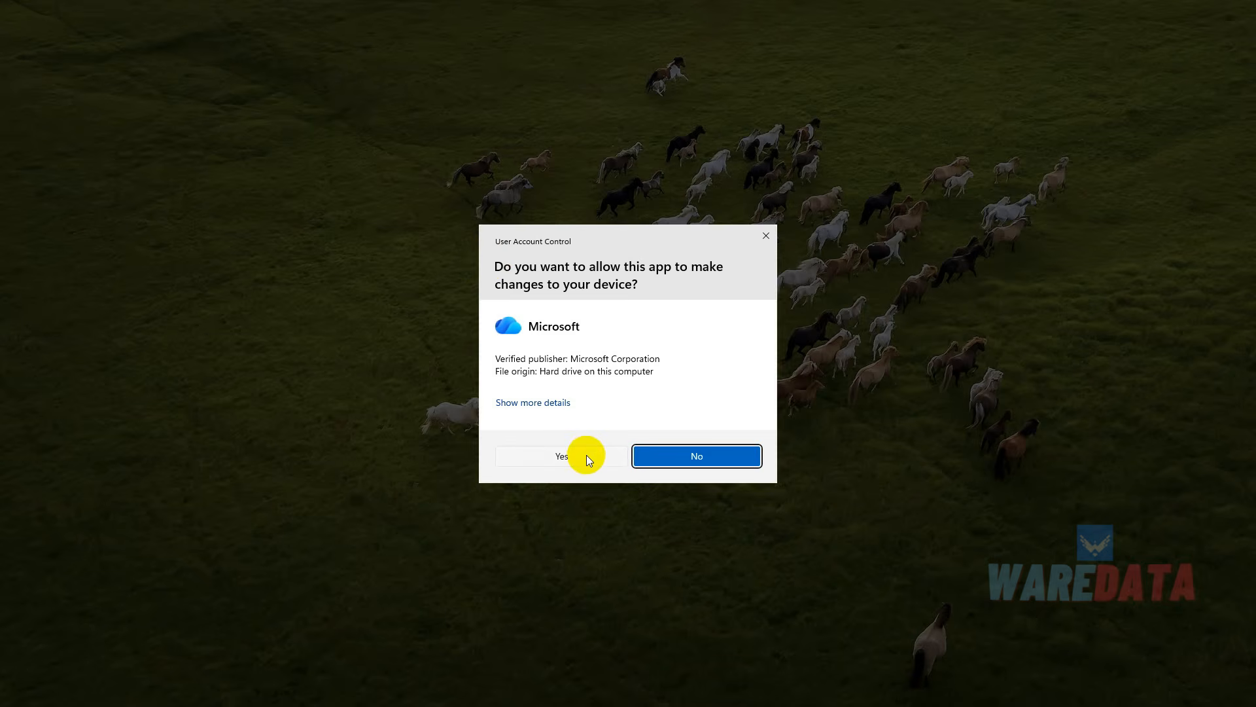
click(587, 457)
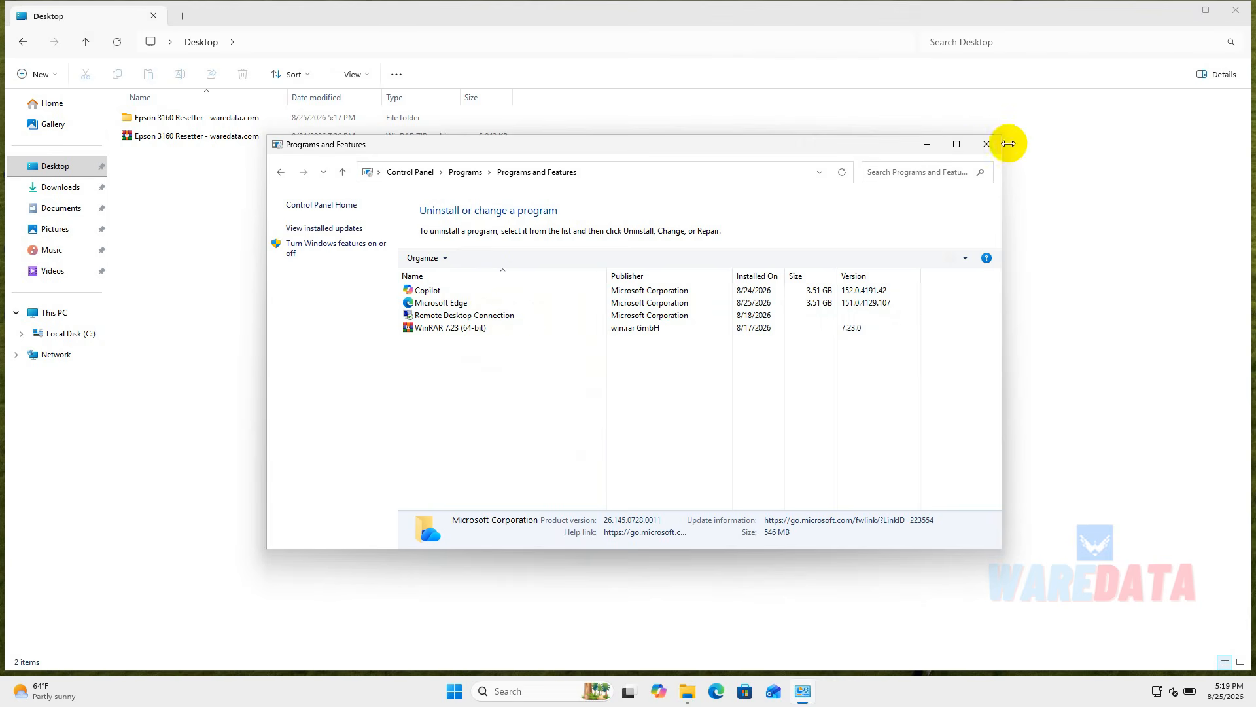
- Close the Programs and Features window and the File Explorer window to return to the desktop
click(986, 144)
click(1245, 16)
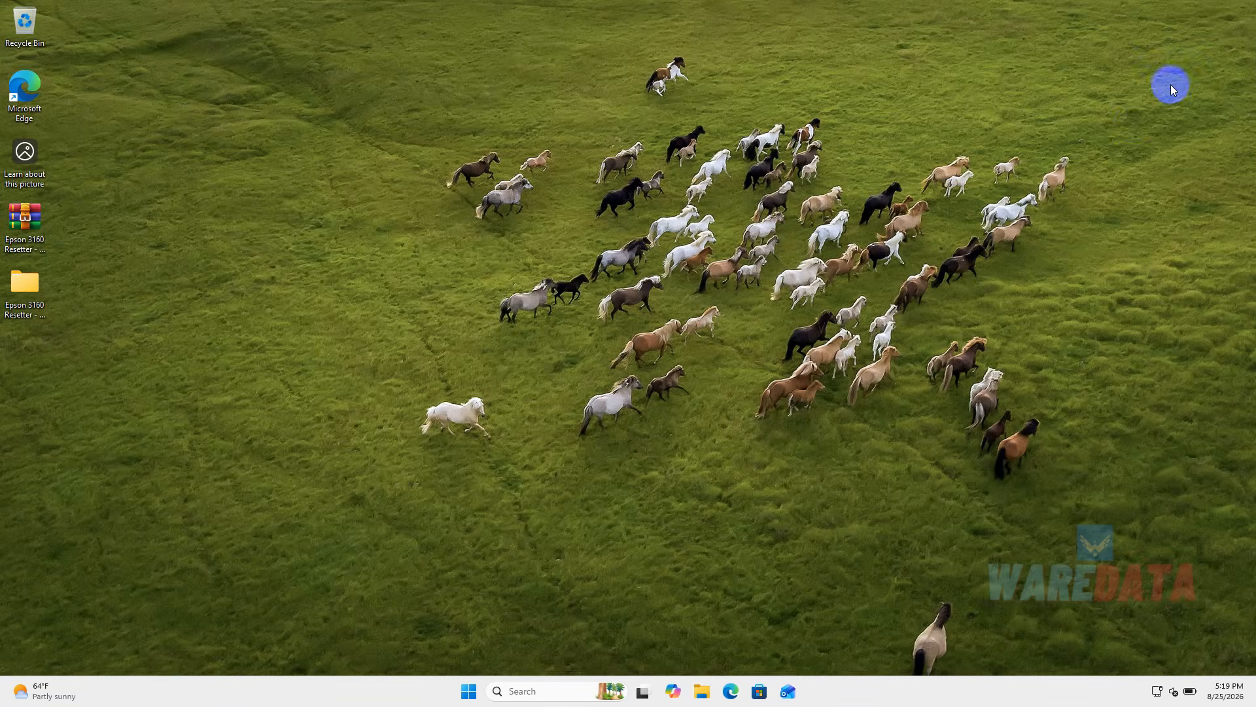